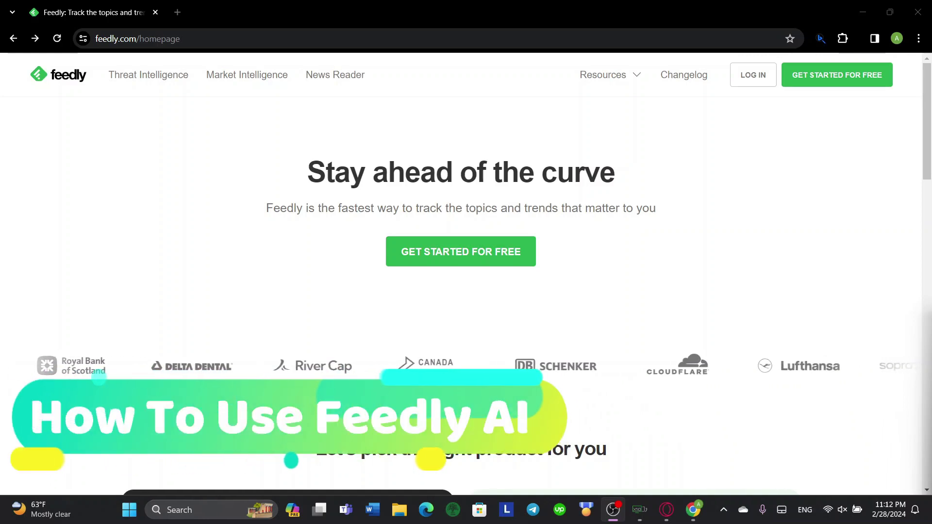
# Step: Create a free Feedly account with an email address and password
pyautogui.click(529, 251)
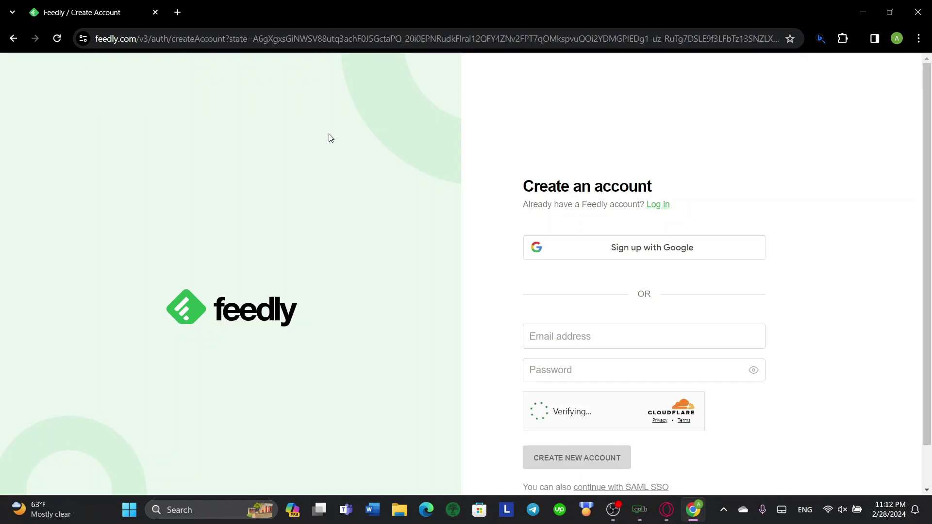
pyautogui.scroll(-1, 571, 284)
pyautogui.click(571, 287)
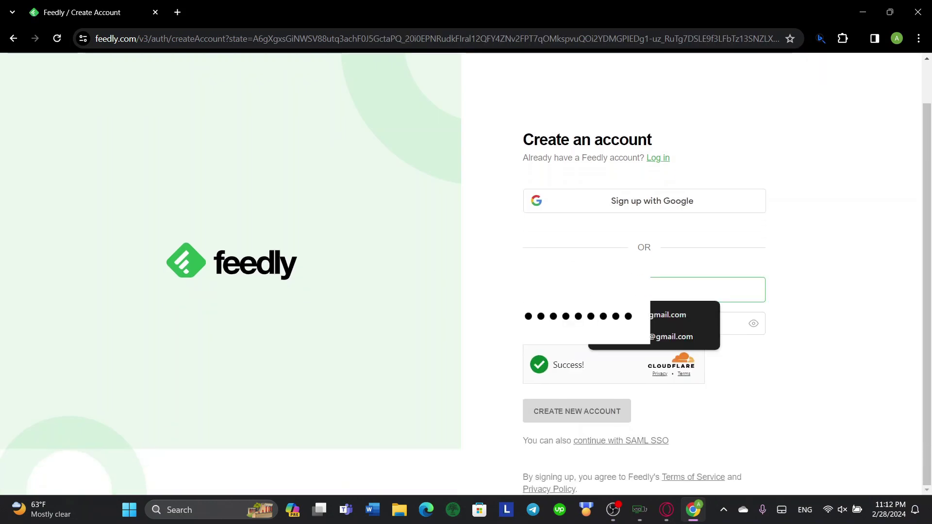
pyautogui.press('capslock')
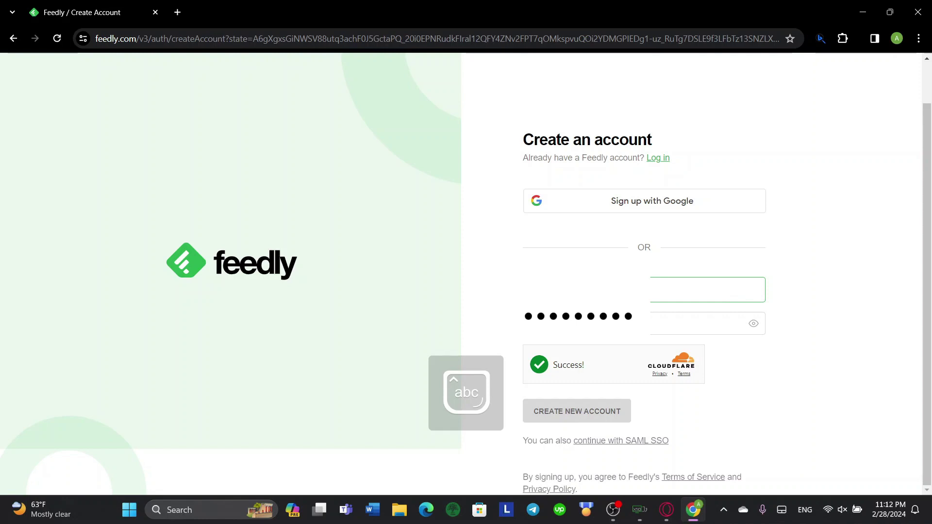
pyautogui.click(678, 329)
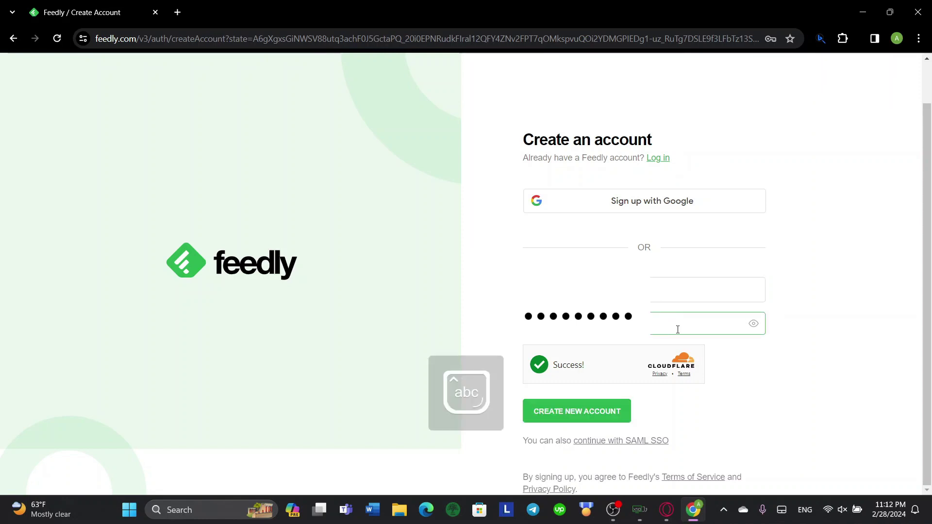
pyautogui.click(586, 412)
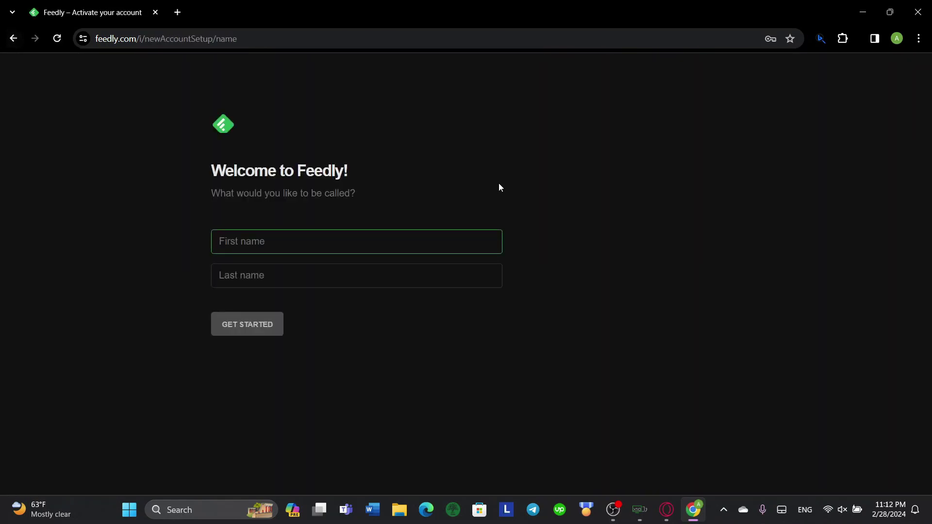
# Step: Enter the name Tom Mark in the Welcome form and continue to product selection
pyautogui.press('capslock')
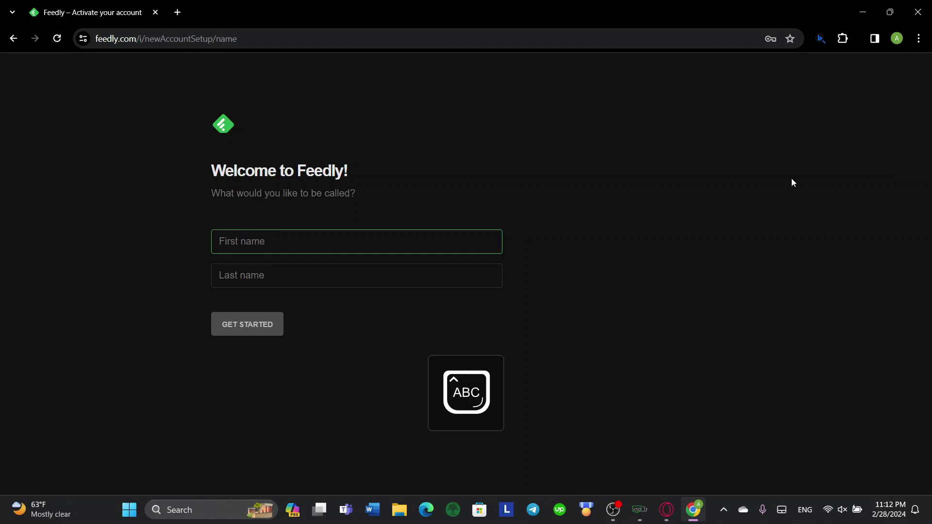
pyautogui.write('T')
pyautogui.press('capslock')
pyautogui.write('om')
pyautogui.press('Tab')
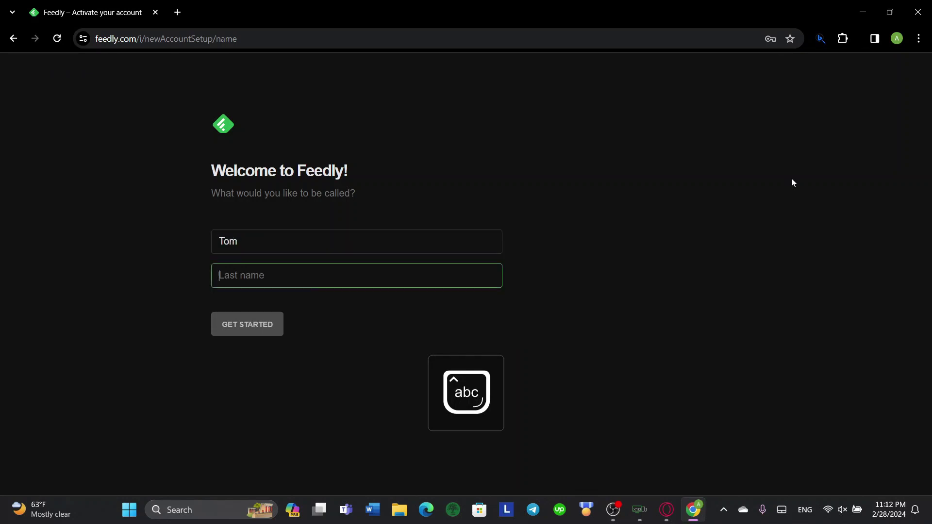
pyautogui.press('capslock')
pyautogui.write('M')
pyautogui.press('capslock')
pyautogui.write('ark')
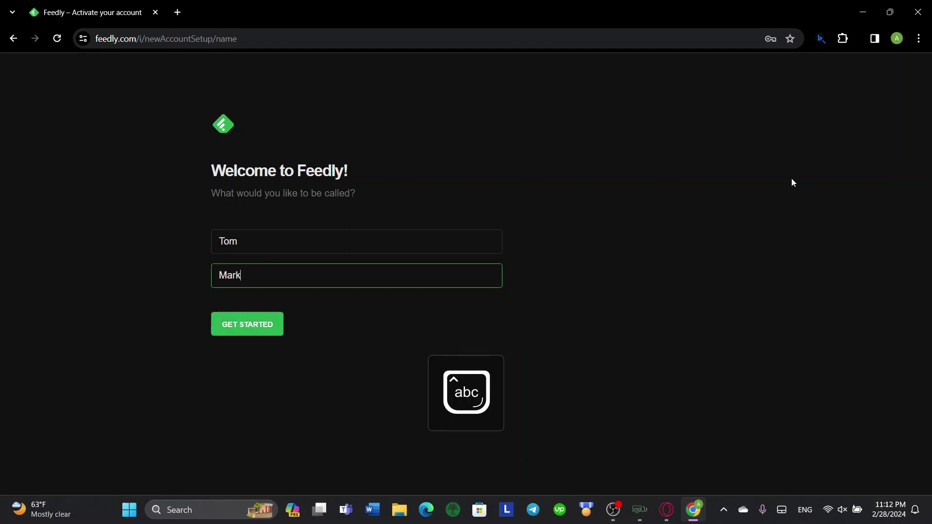
pyautogui.click(233, 324)
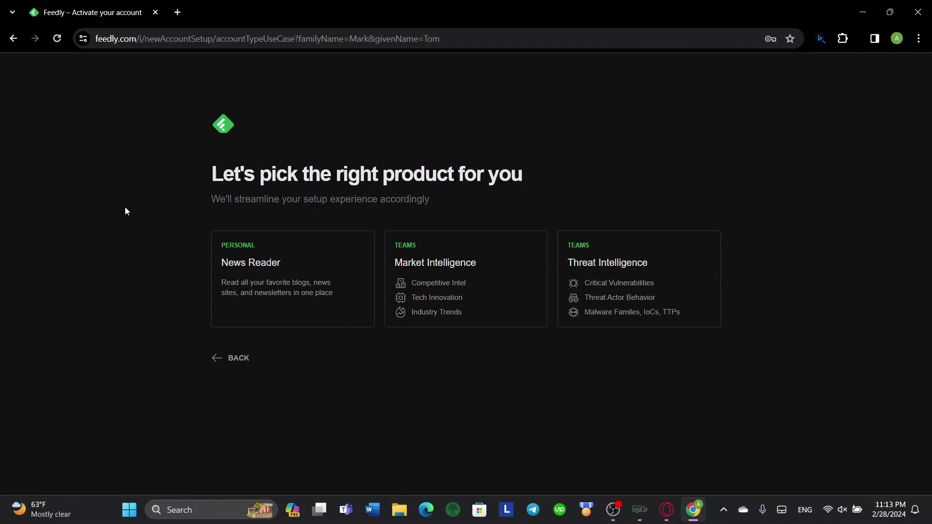
# Step: Pick the News Reader (Personal) product
pyautogui.click(235, 307)
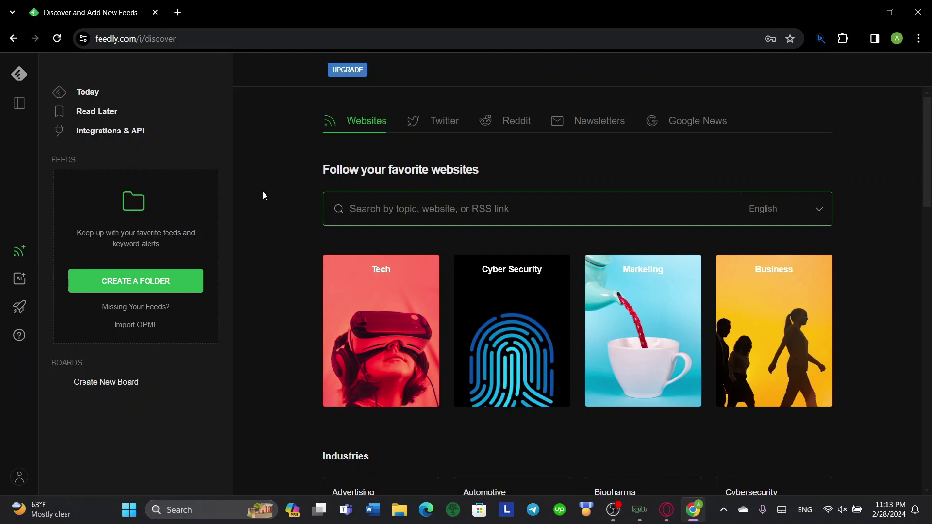
# Step: Open the Tech topic and browse its starter kit and suggested sites like The Verge
pyautogui.click(422, 286)
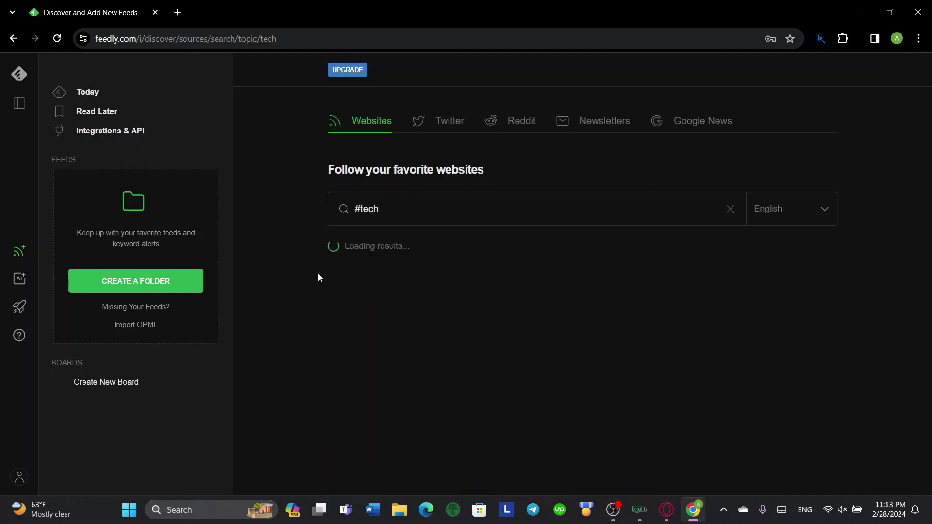
pyautogui.scroll(-1, 415, 335)
pyautogui.scroll(-2, 415, 334)
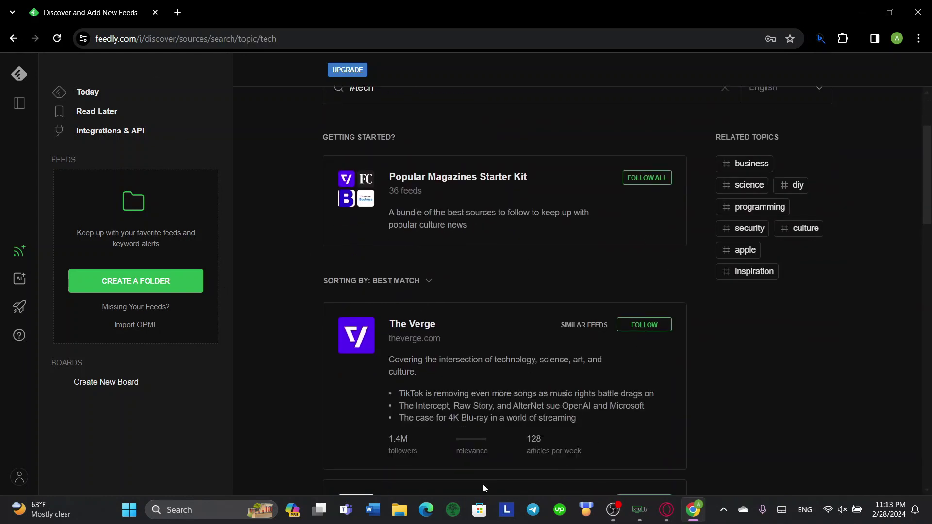
pyautogui.scroll(-2, 485, 297)
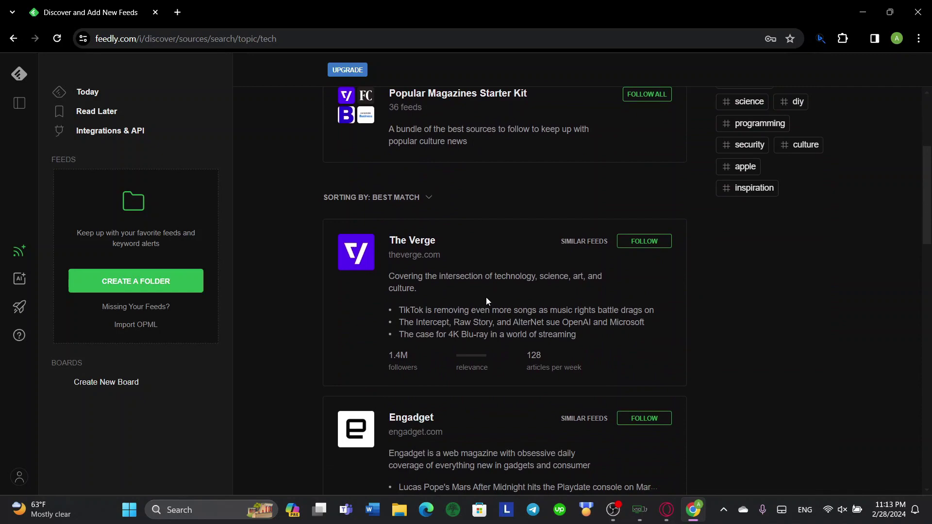
pyautogui.scroll(-1, 427, 418)
pyautogui.scroll(-1, 517, 262)
pyautogui.scroll(-3, 518, 262)
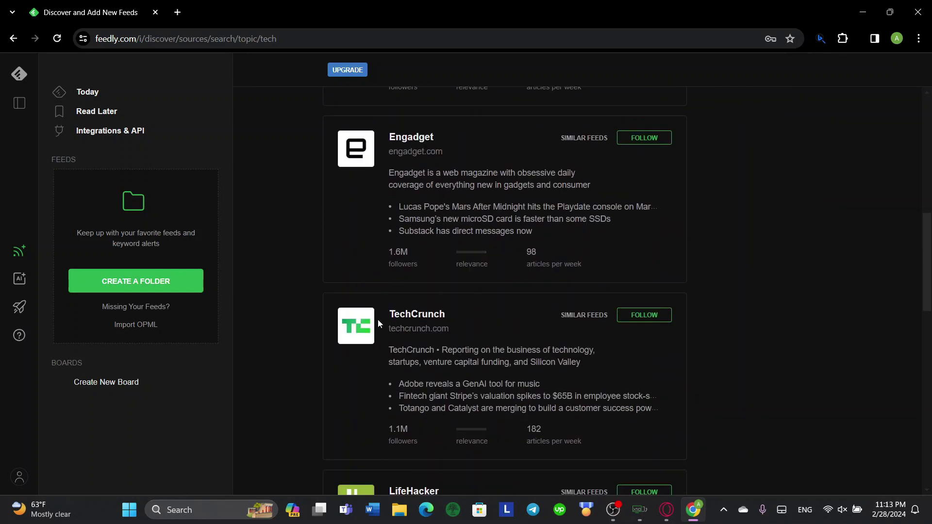
pyautogui.scroll(-2, 534, 325)
pyautogui.scroll(6, 467, 330)
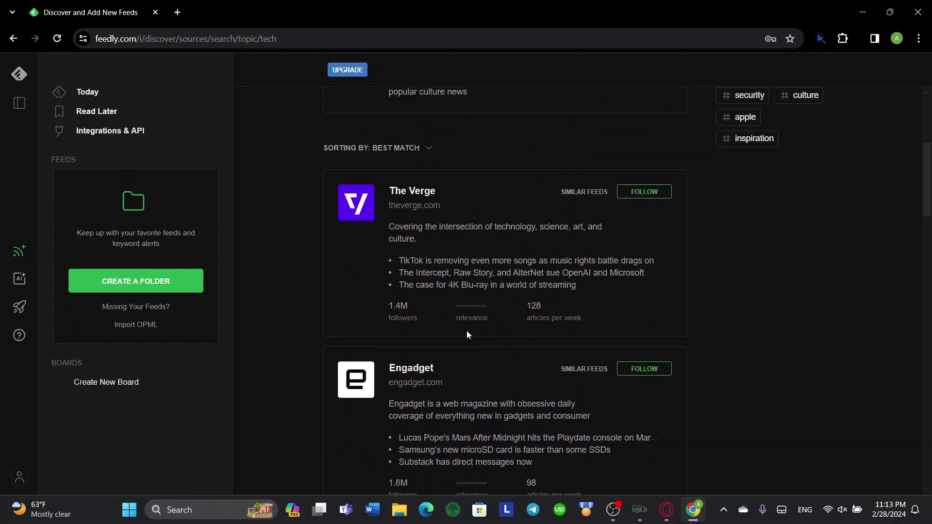
pyautogui.scroll(1, 467, 331)
pyautogui.scroll(-2, 467, 331)
pyautogui.scroll(-5, 582, 364)
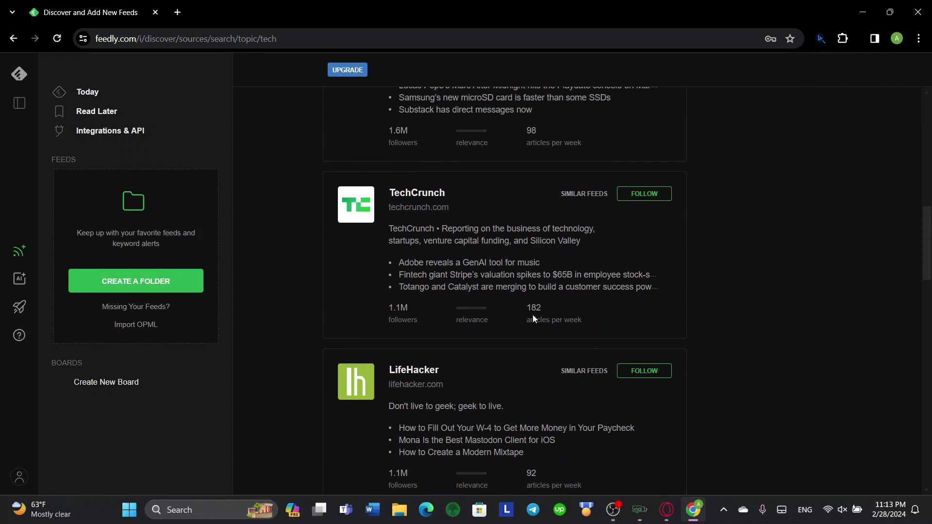
pyautogui.scroll(2, 508, 287)
pyautogui.scroll(6, 419, 257)
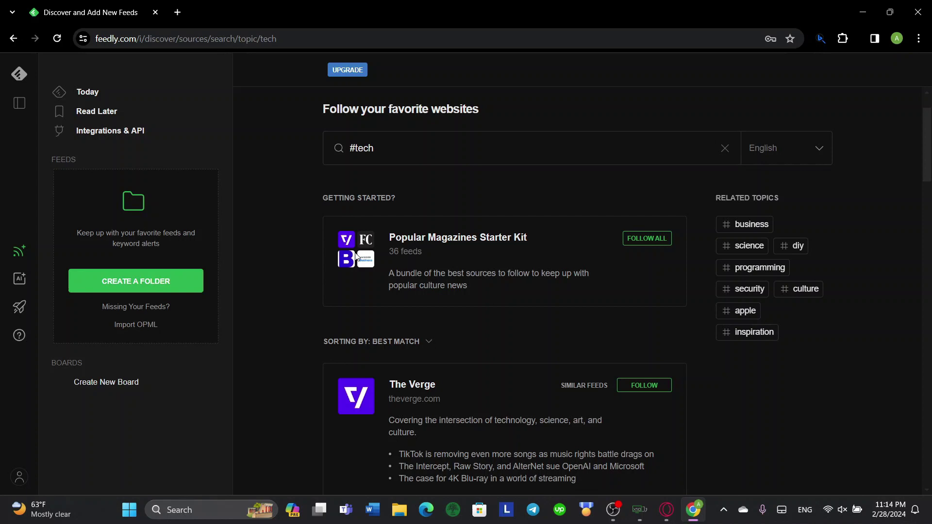
pyautogui.scroll(2, 357, 256)
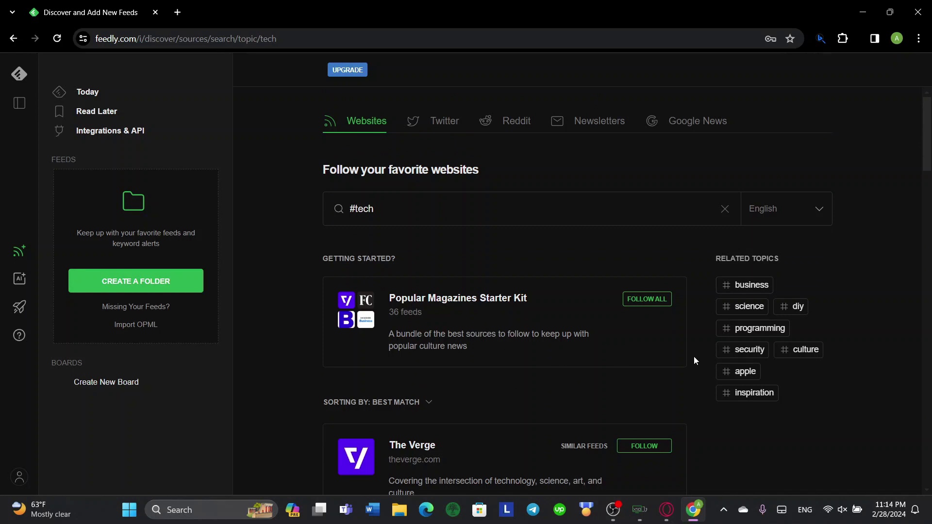
# Step: Follow all of the Popular Magazines Starter Kit into a new folder named My Folder
pyautogui.click(640, 300)
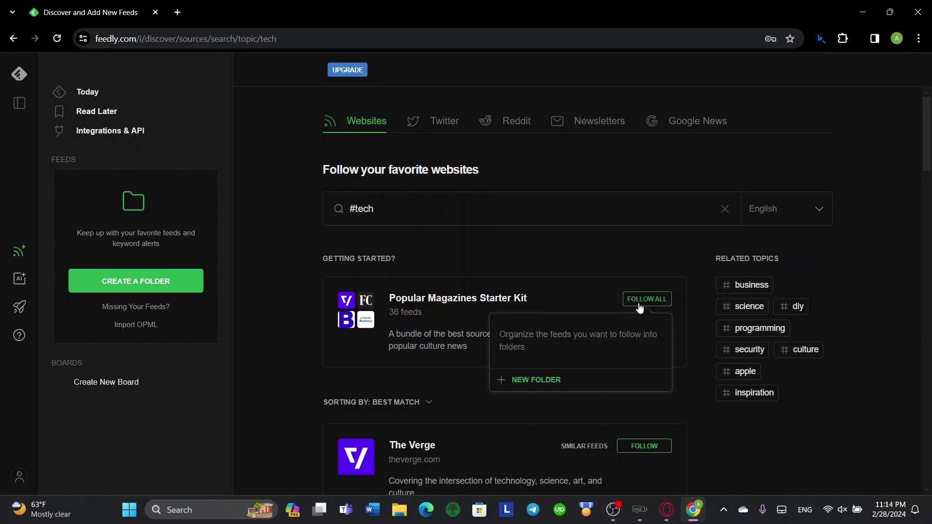
pyautogui.click(519, 386)
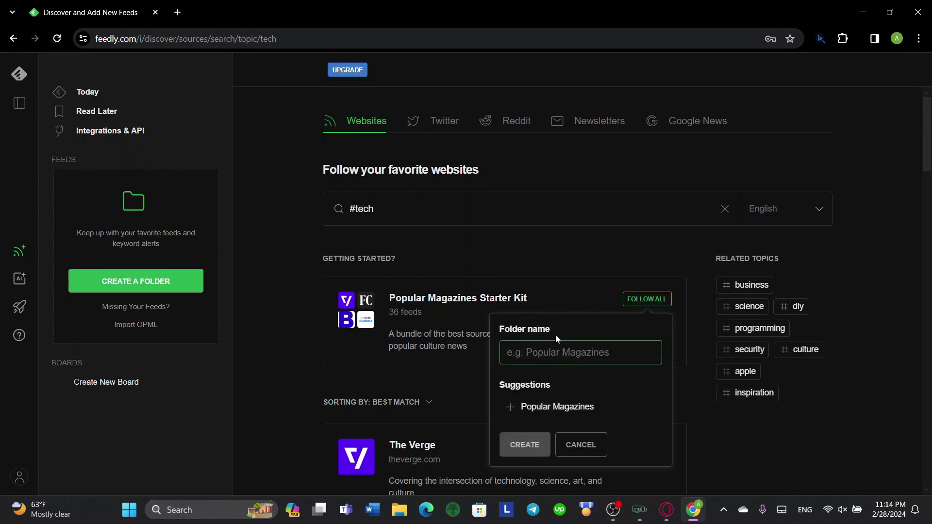
pyautogui.write('My F')
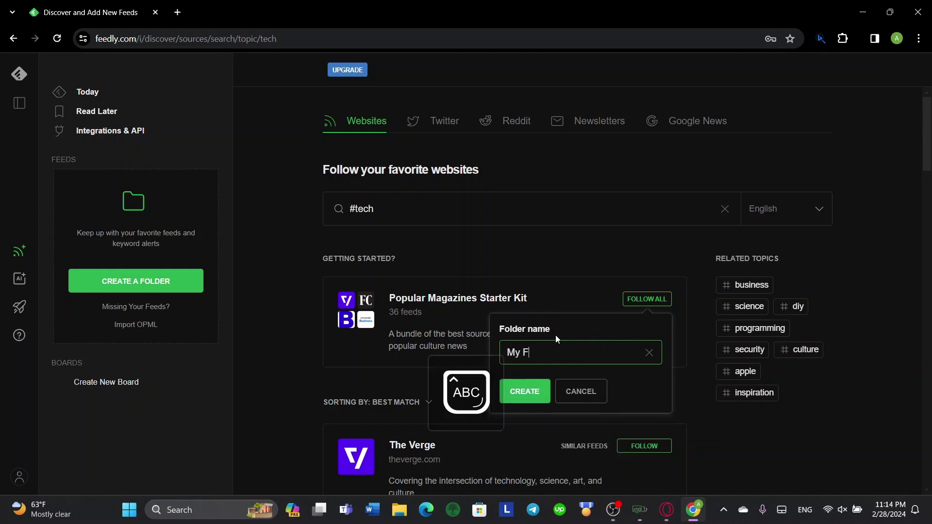
pyautogui.write('older')
pyautogui.click(531, 387)
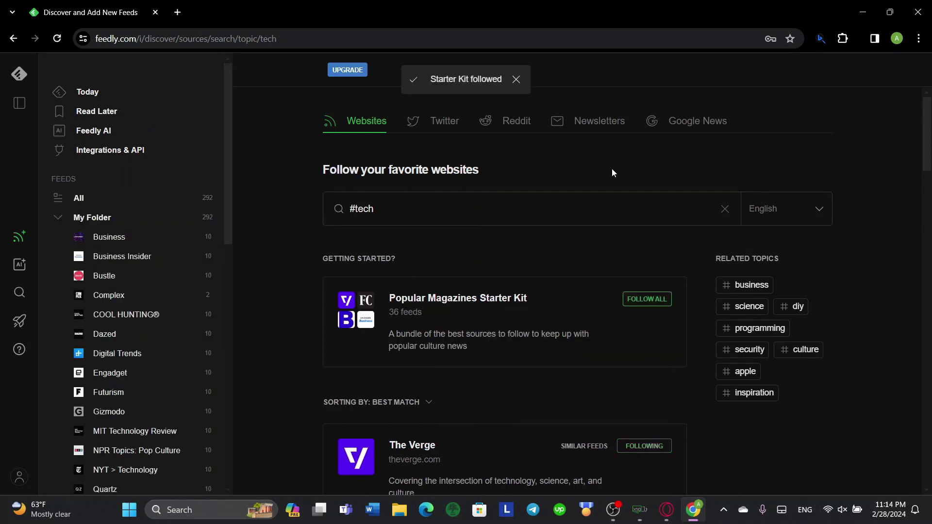
pyautogui.scroll(-1, 121, 228)
pyautogui.scroll(-6, 129, 267)
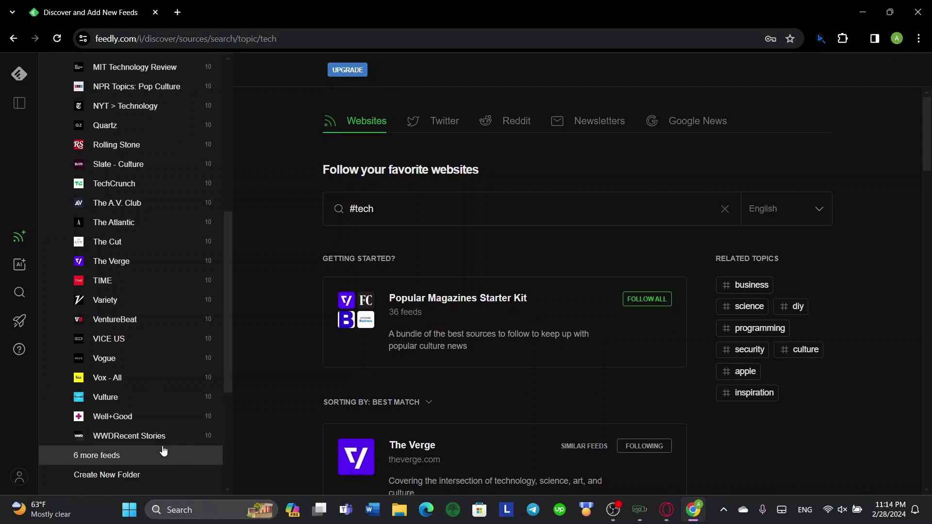
pyautogui.scroll(7, 163, 434)
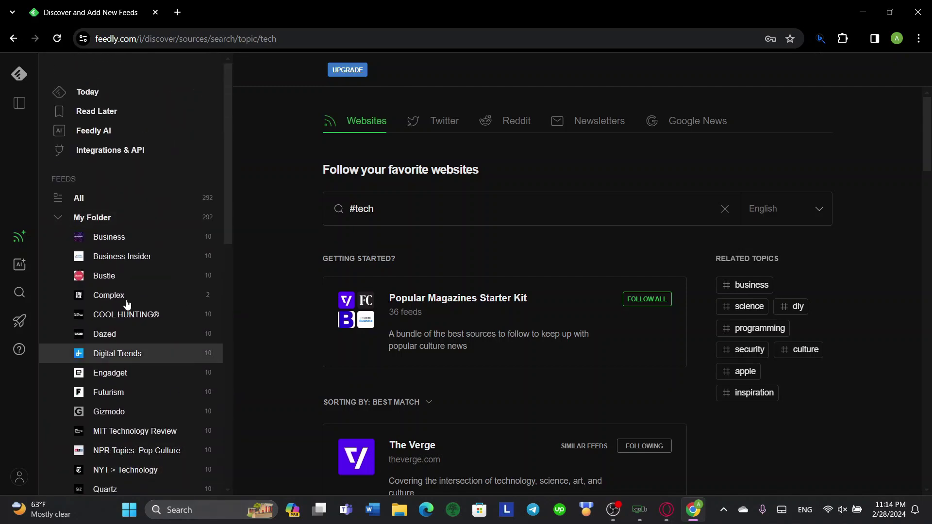
pyautogui.scroll(-6, 441, 351)
pyautogui.scroll(-7, 432, 359)
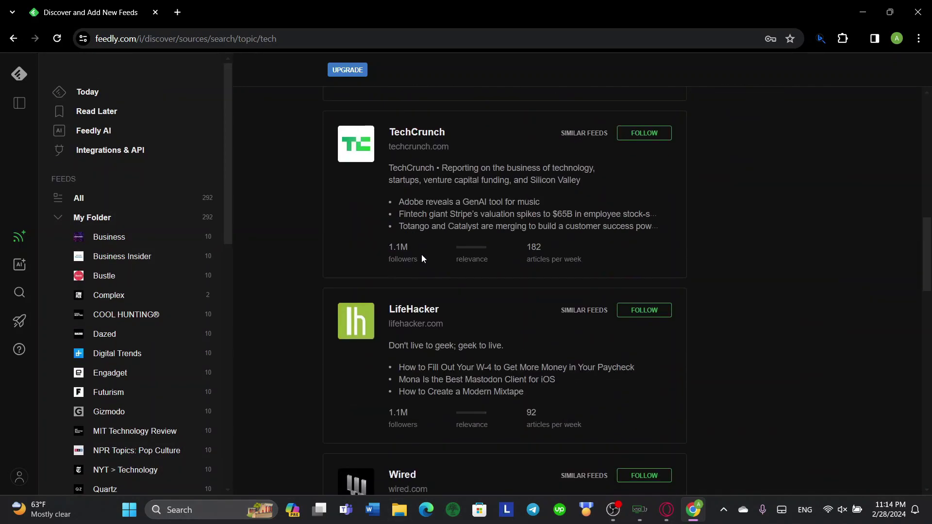
pyautogui.scroll(3, 421, 255)
pyautogui.scroll(10, 420, 269)
pyautogui.scroll(-6, 150, 229)
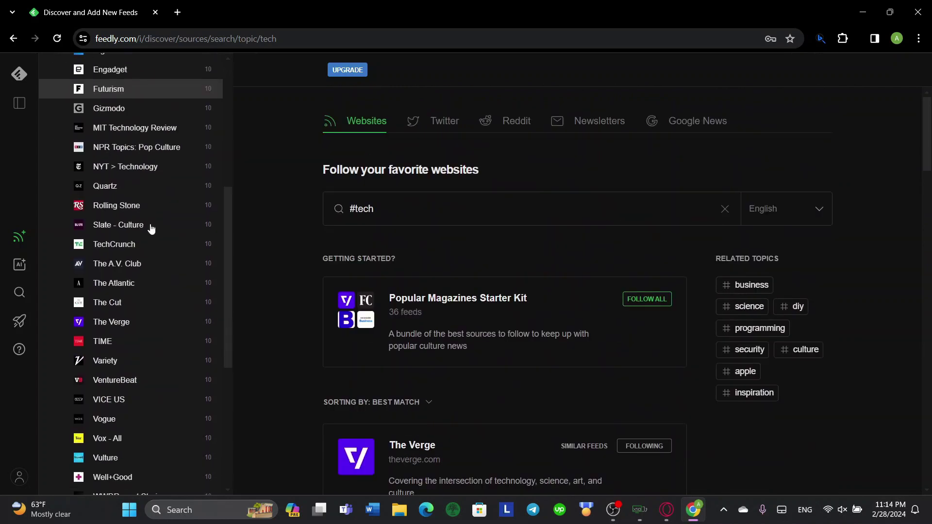
pyautogui.scroll(-4, 135, 268)
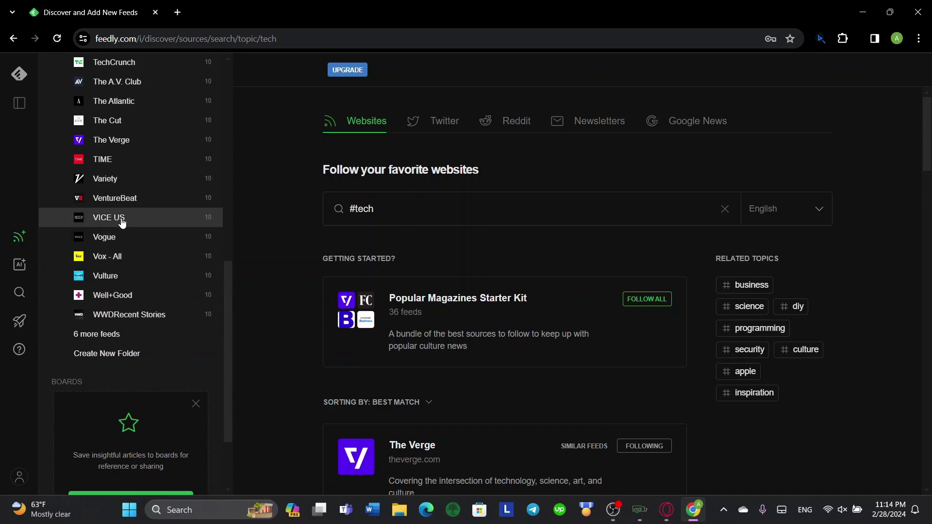
pyautogui.scroll(1, 116, 223)
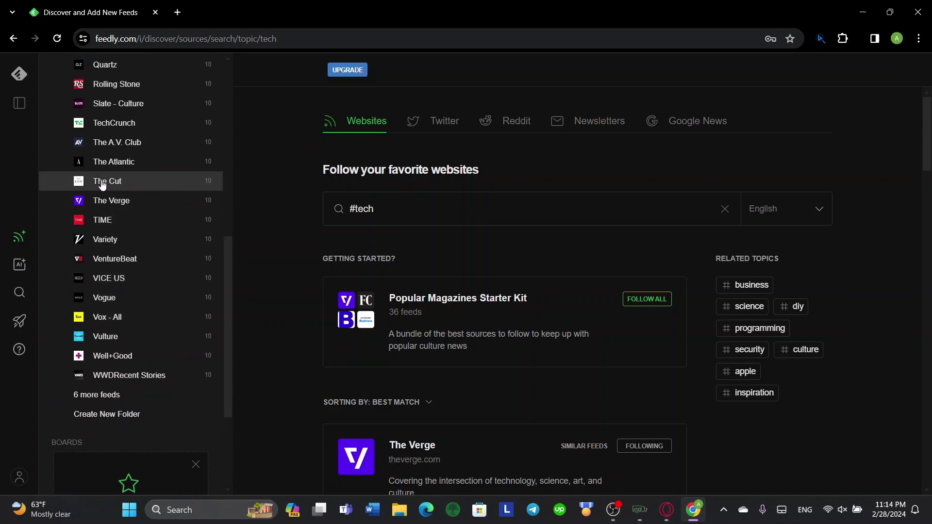
pyautogui.scroll(1, 104, 160)
pyautogui.scroll(5, 104, 161)
pyautogui.scroll(4, 105, 160)
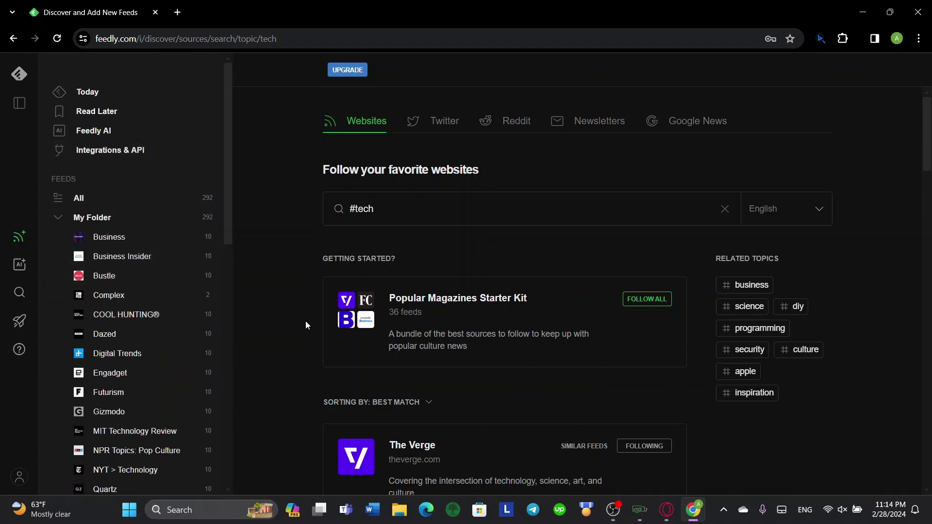
# Step: Search the apple topic and browse its feed results
pyautogui.click(343, 214)
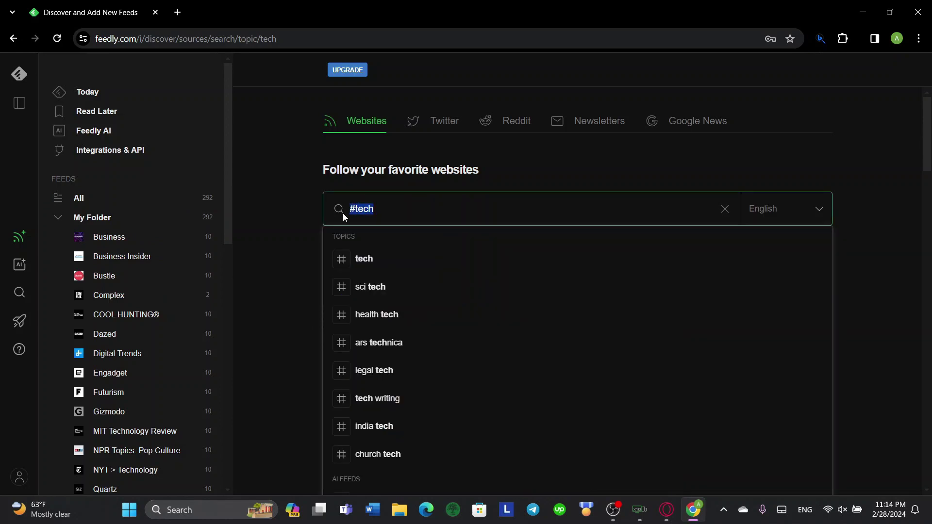
pyautogui.write('appl')
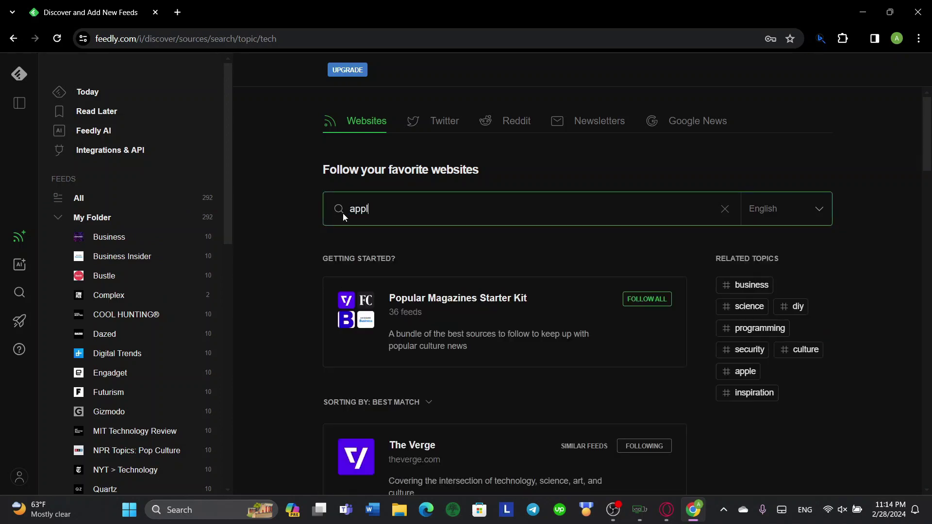
pyautogui.write('e')
pyautogui.press('Return')
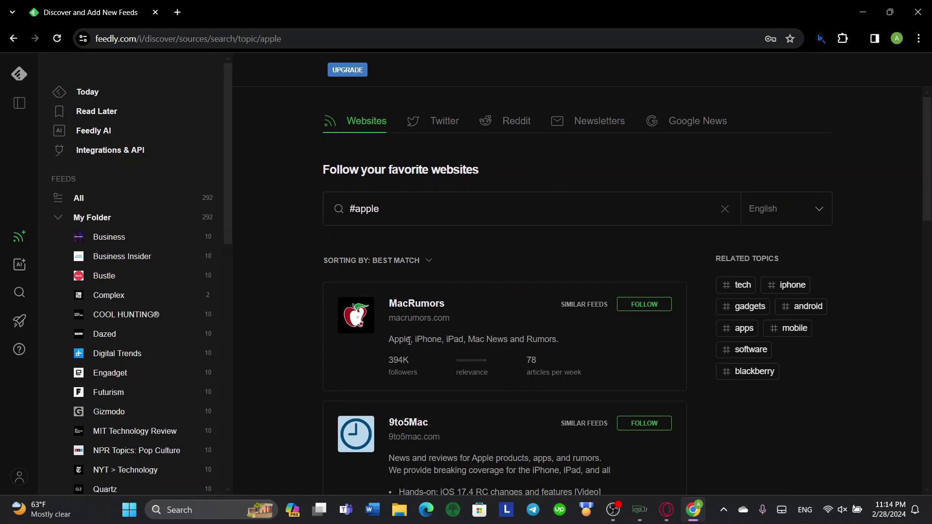
pyautogui.scroll(-3, 375, 214)
pyautogui.scroll(-3, 435, 332)
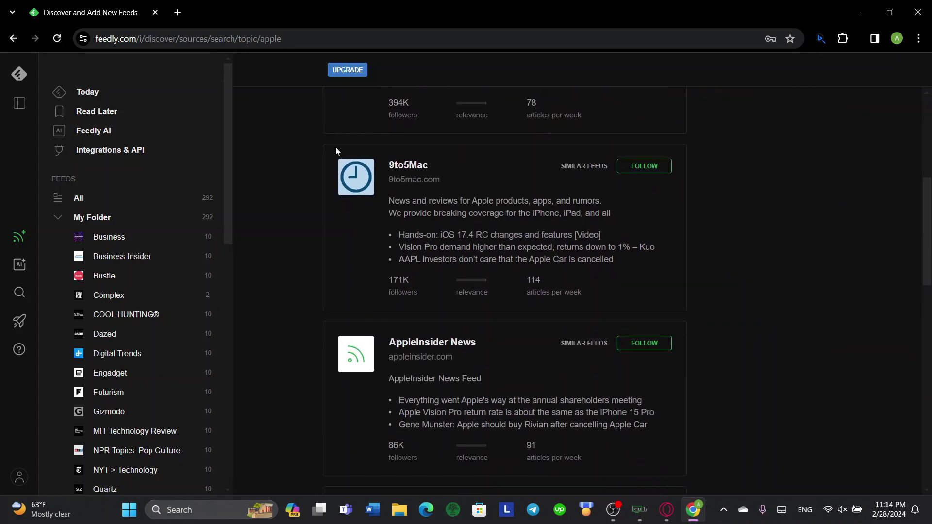
pyautogui.scroll(-3, 404, 322)
pyautogui.scroll(-2, 383, 255)
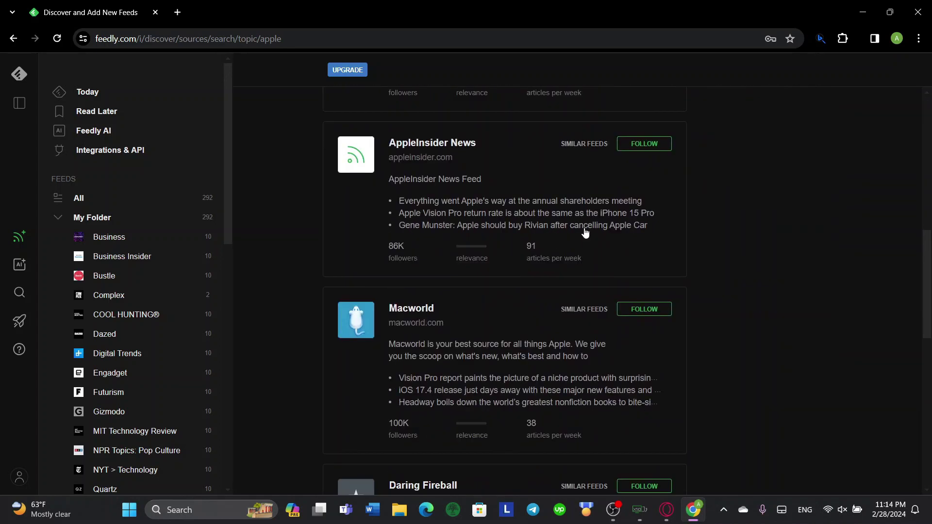
pyautogui.scroll(-1, 589, 233)
pyautogui.scroll(-3, 718, 270)
pyautogui.scroll(-3, 596, 352)
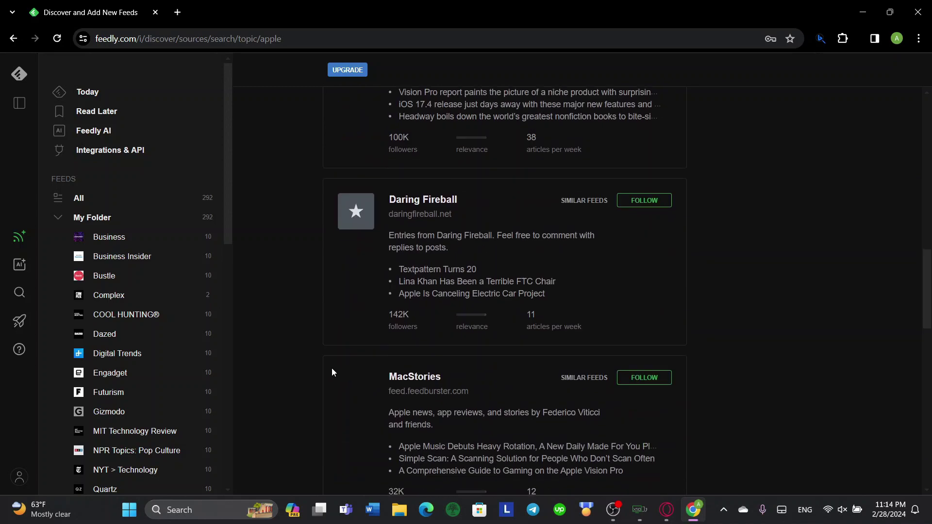
pyautogui.scroll(8, 393, 372)
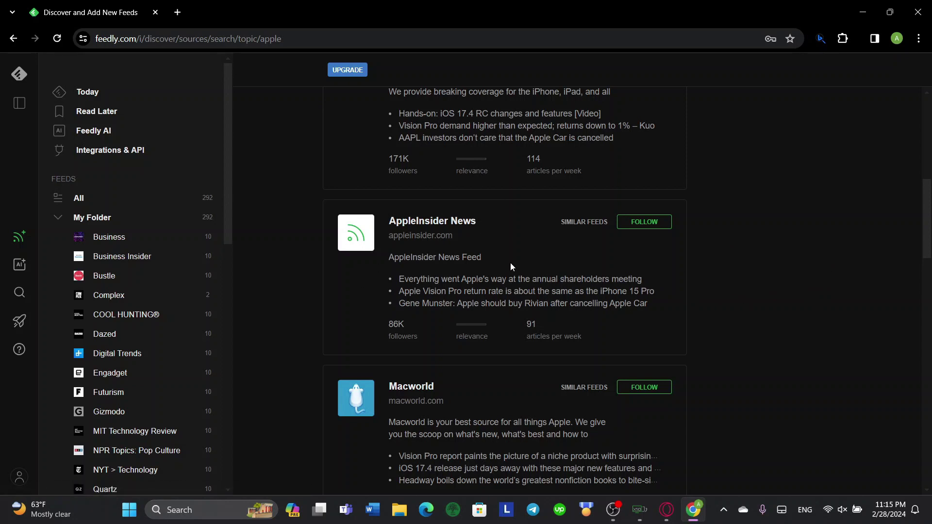
# Step: Follow AppleInsider News into My Folder
pyautogui.click(644, 222)
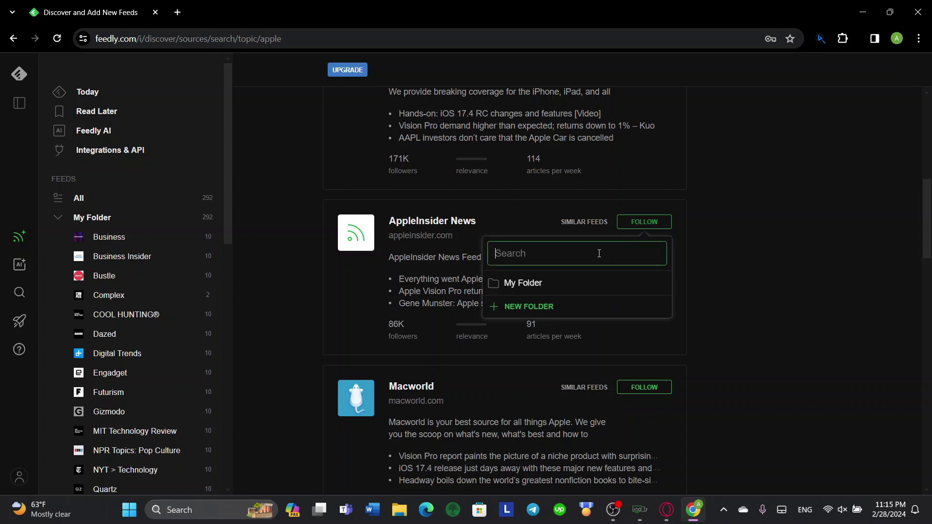
pyautogui.click(542, 288)
pyautogui.click(648, 284)
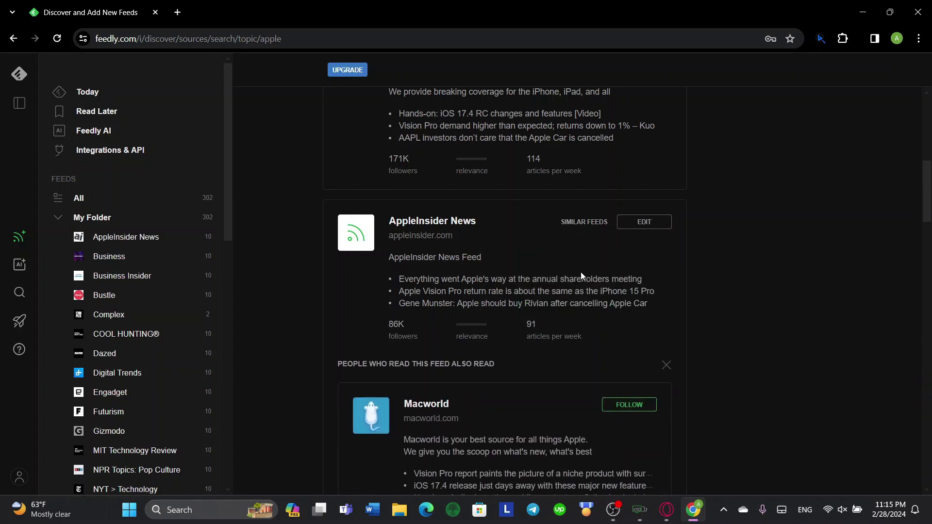
# Step: Browse feeds similar to AppleInsider News, then open My Folder
pyautogui.click(582, 222)
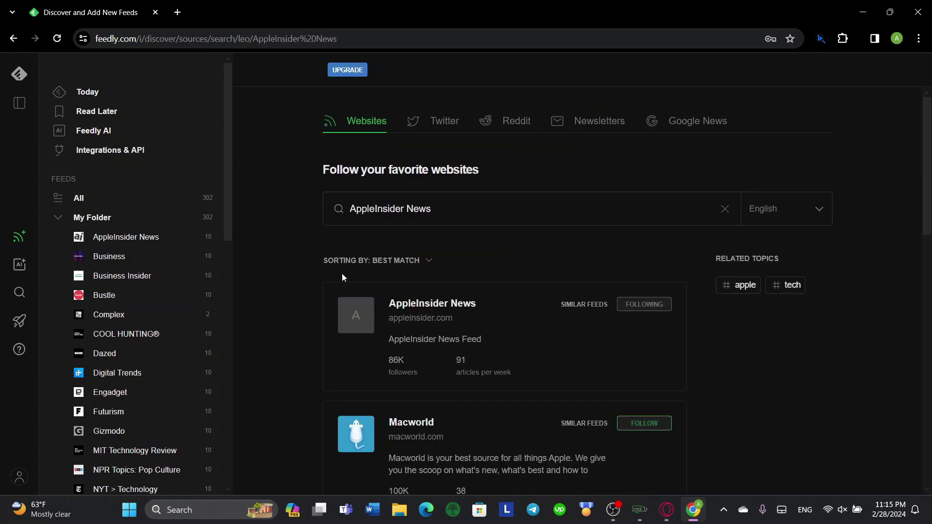
pyautogui.scroll(-1, 485, 296)
pyautogui.scroll(-2, 481, 276)
pyautogui.scroll(-1, 485, 257)
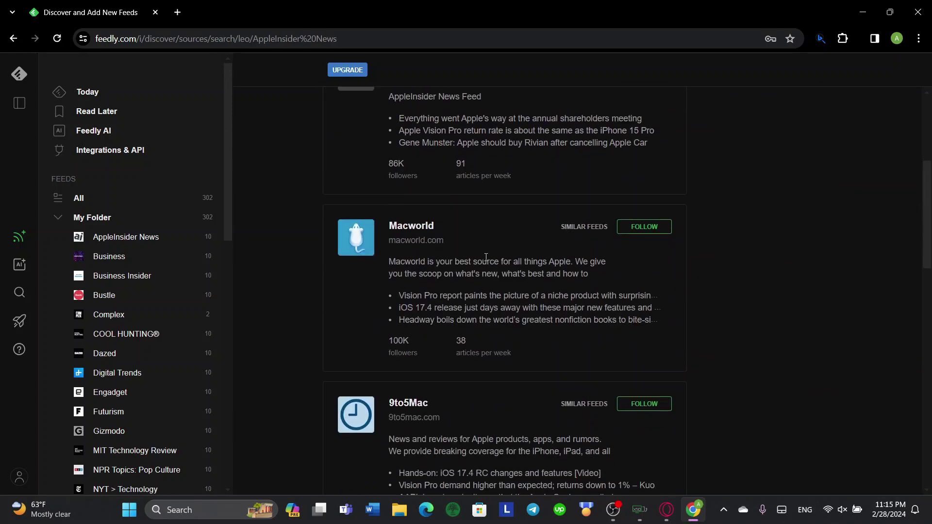
pyautogui.scroll(-5, 486, 266)
pyautogui.scroll(-2, 485, 274)
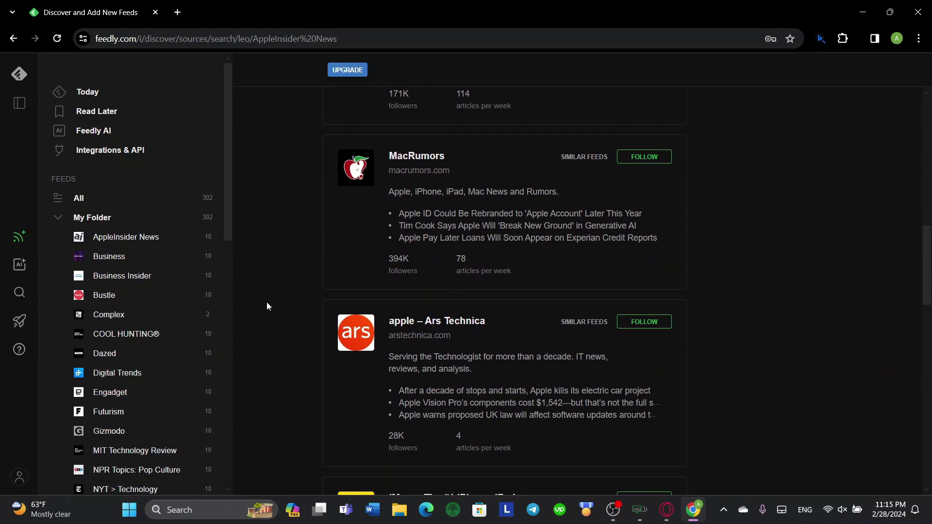
pyautogui.scroll(5, 270, 298)
pyautogui.scroll(6, 277, 289)
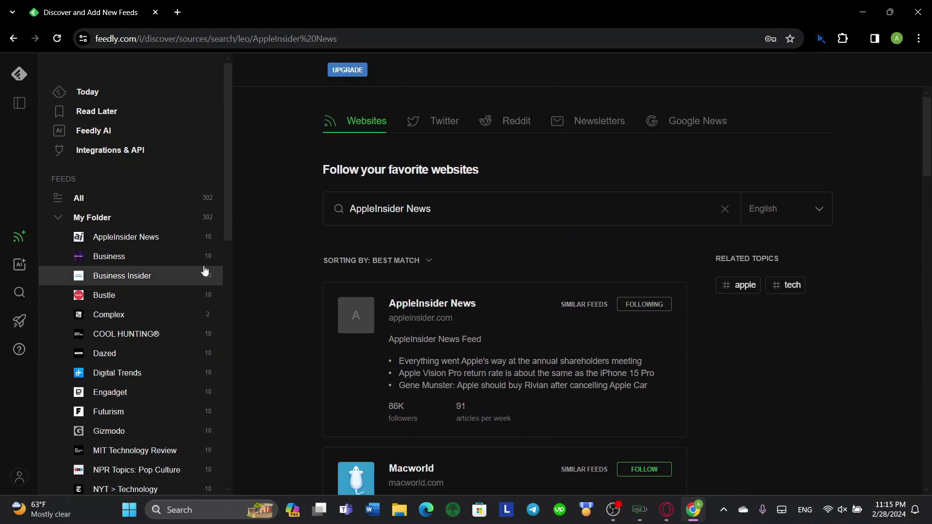
pyautogui.click(156, 223)
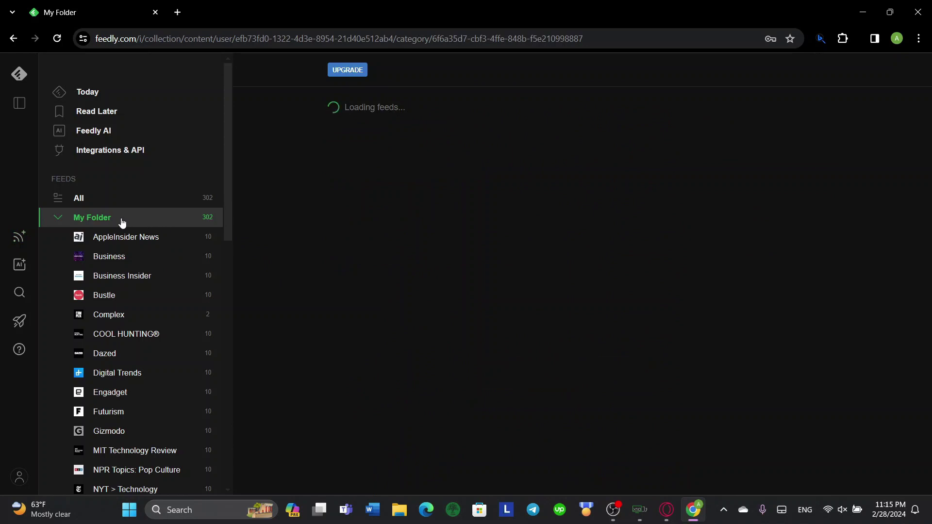
pyautogui.click(89, 223)
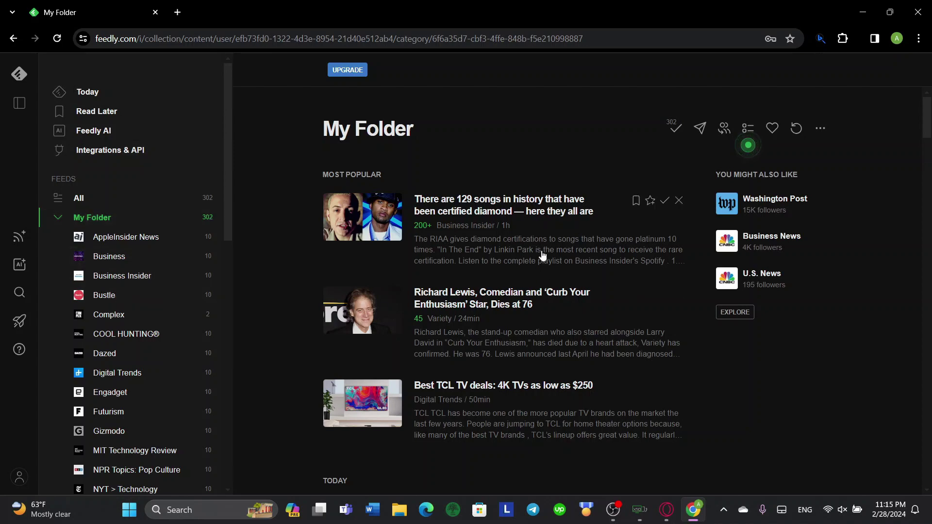
pyautogui.scroll(-3, 508, 229)
pyautogui.scroll(-2, 507, 229)
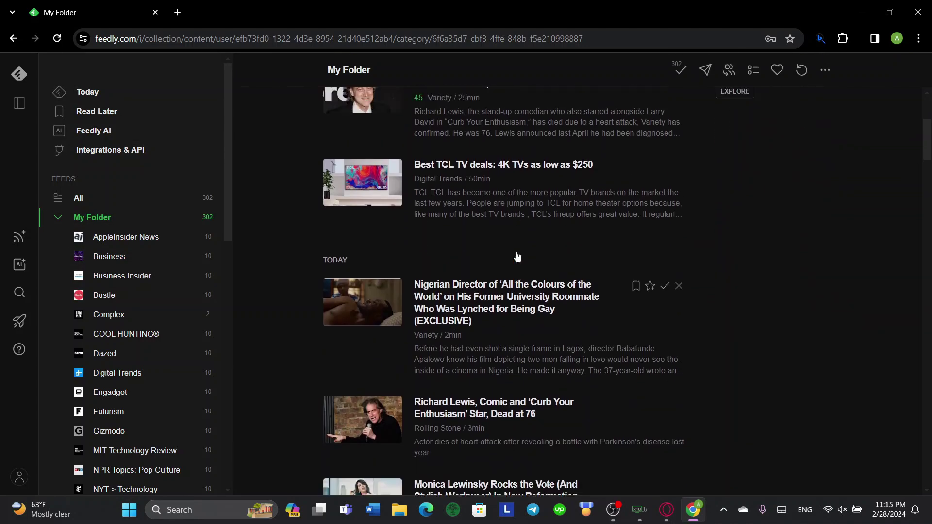
pyautogui.scroll(5, 866, 370)
pyautogui.scroll(-7, 146, 326)
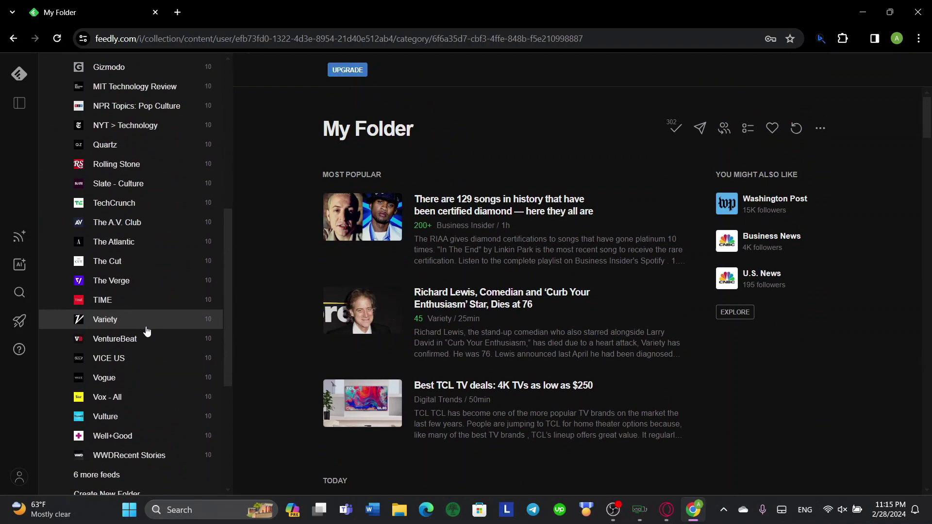
pyautogui.scroll(3, 146, 292)
pyautogui.scroll(2, 100, 291)
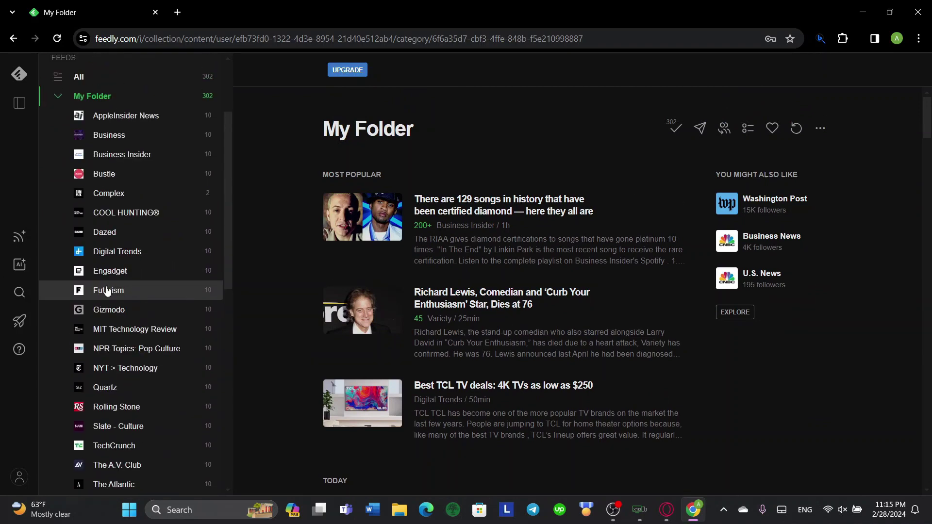
pyautogui.scroll(3, 126, 243)
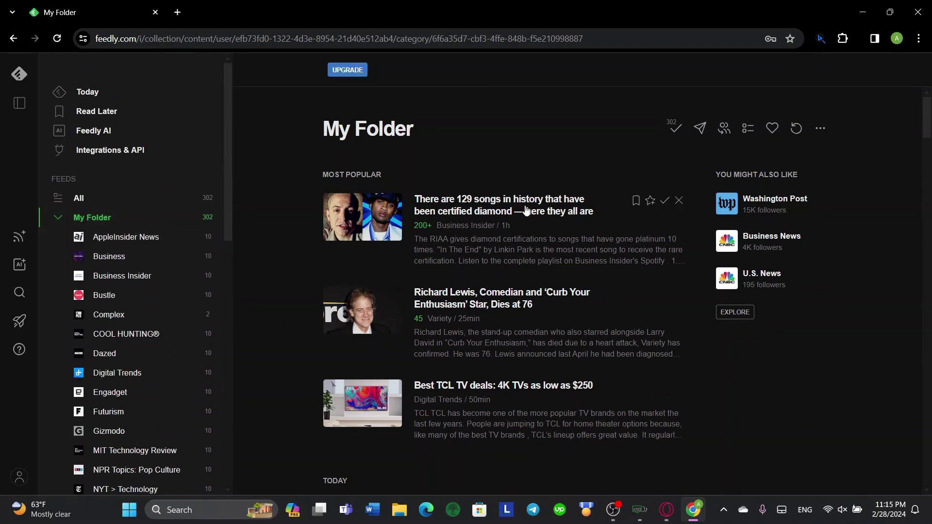
pyautogui.scroll(-1, 524, 209)
pyautogui.scroll(-2, 505, 300)
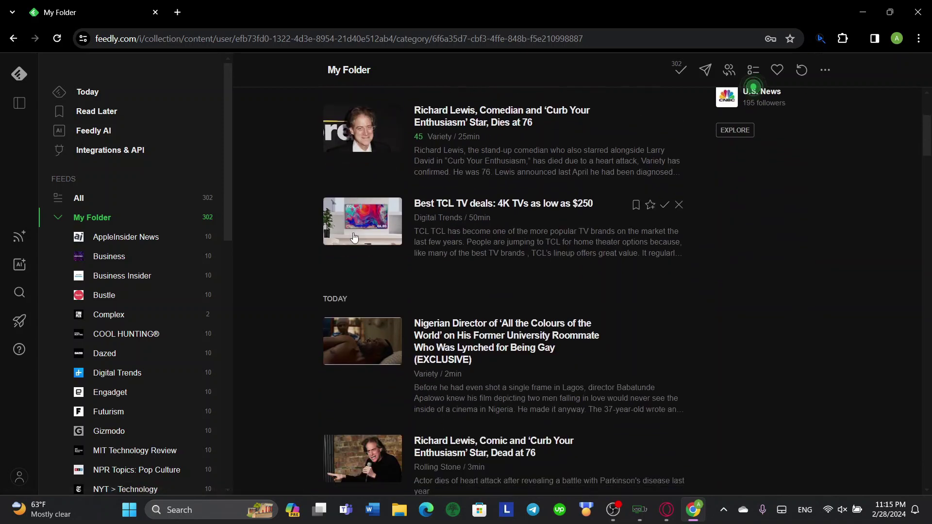
pyautogui.scroll(-1, 490, 309)
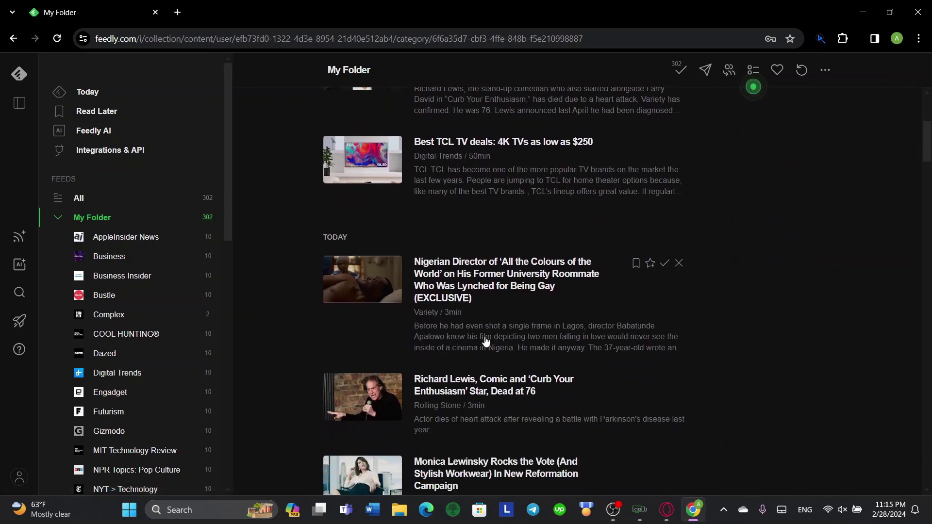
pyautogui.scroll(-5, 485, 341)
pyautogui.scroll(10, 485, 292)
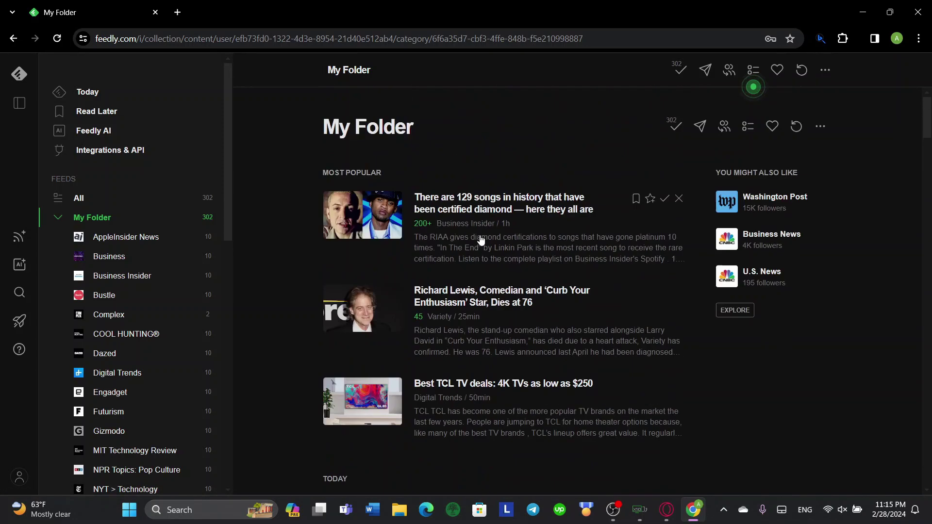
# Step: From Today, read the AppleInsider article 'Cancelling the Apple Car is a good move, says Morgan Stanley'
pyautogui.click(81, 93)
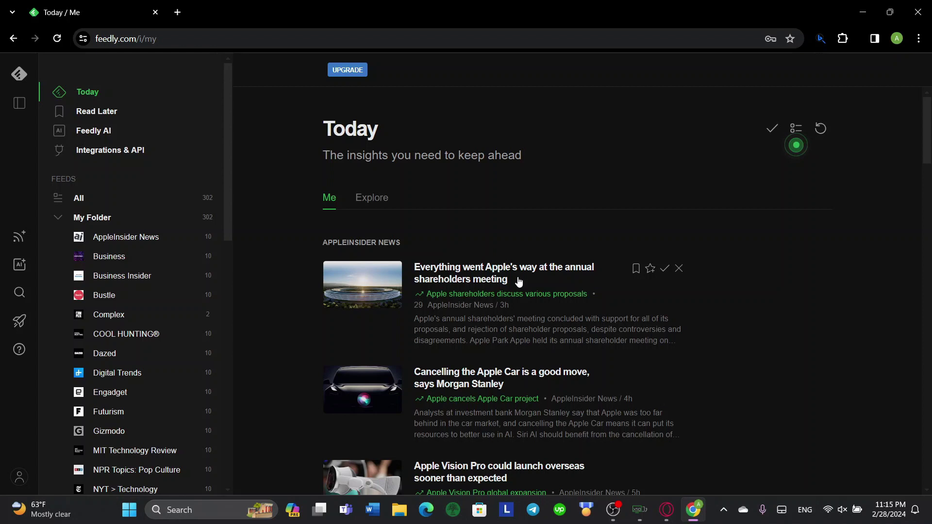
pyautogui.scroll(-1, 516, 251)
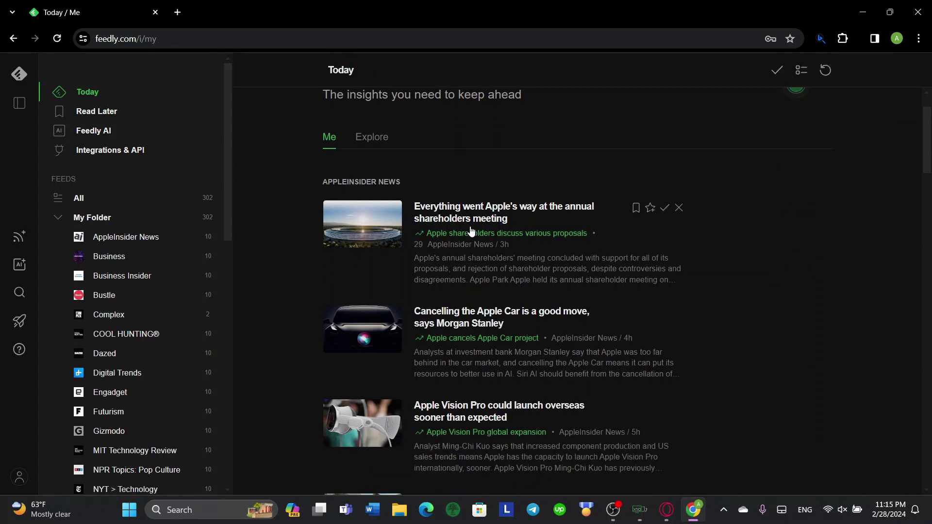
pyautogui.scroll(-1, 528, 266)
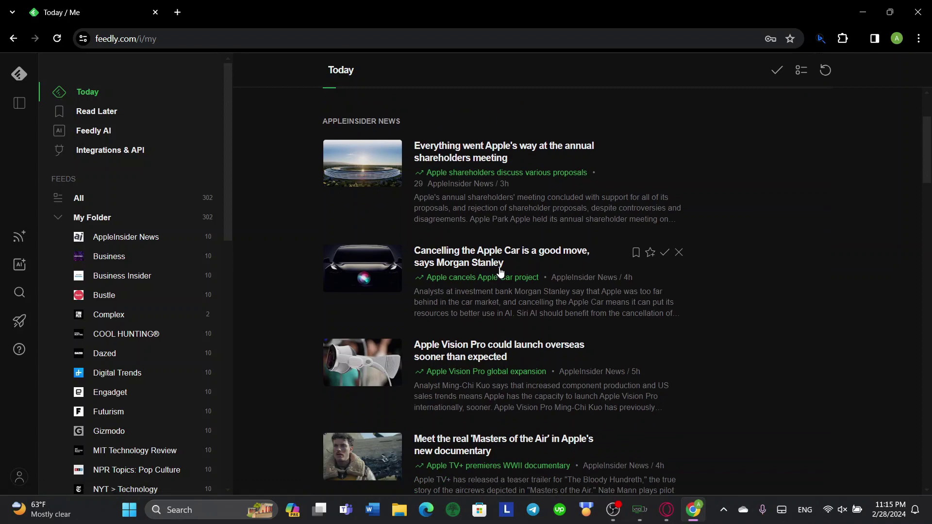
pyautogui.click(568, 300)
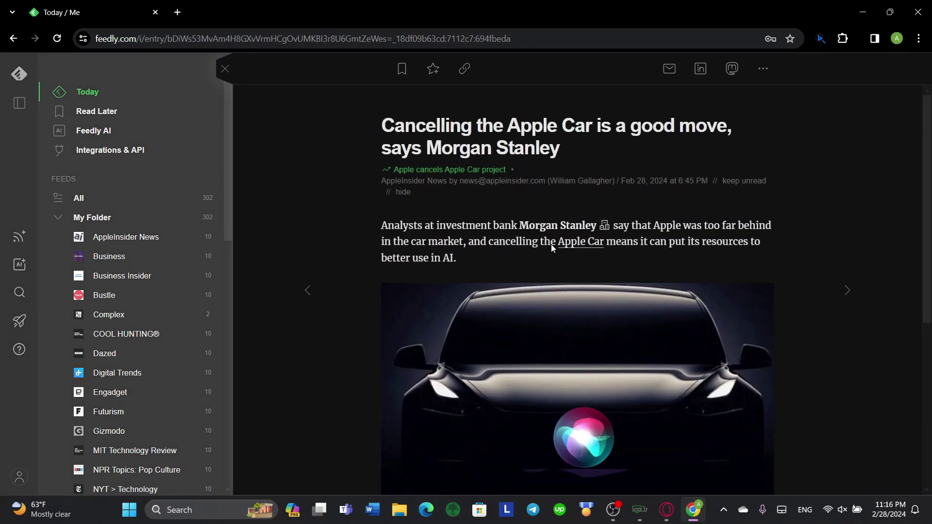
pyautogui.scroll(-3, 498, 286)
pyautogui.scroll(-3, 498, 286)
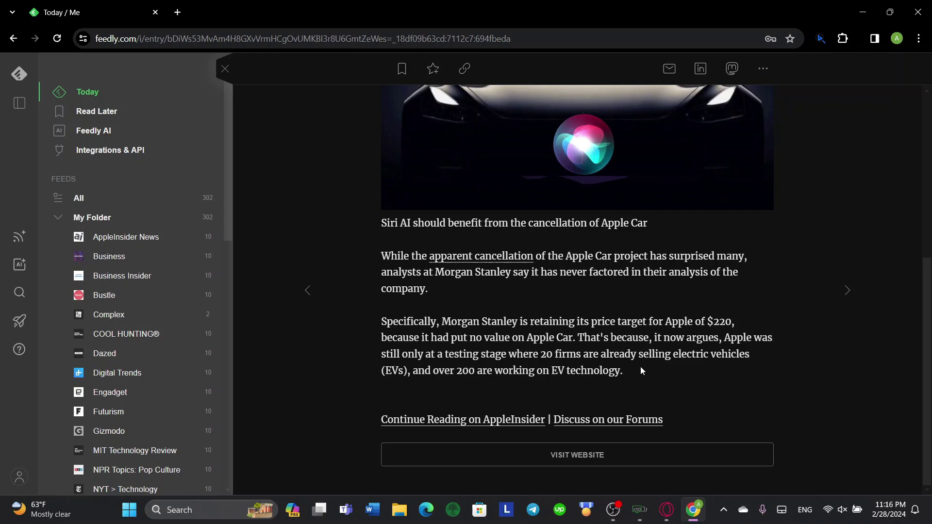
pyautogui.scroll(5, 640, 367)
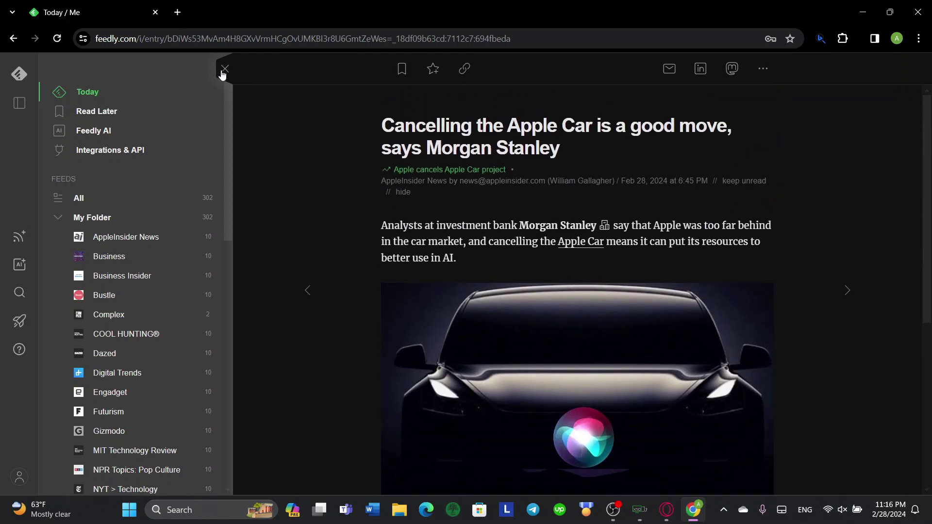
# Step: Leave the article and browse Discover's Industries, Trends, Skills and Fun categories
pyautogui.click(224, 70)
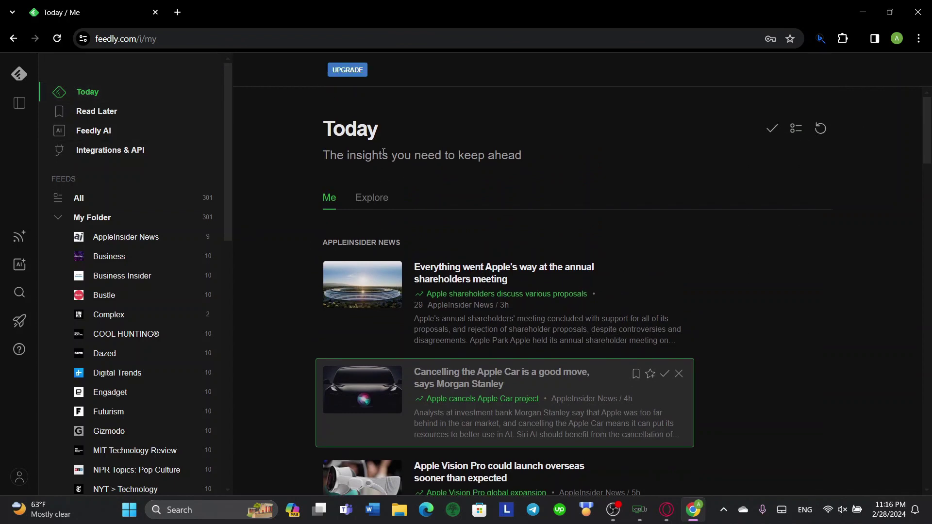
pyautogui.click(19, 73)
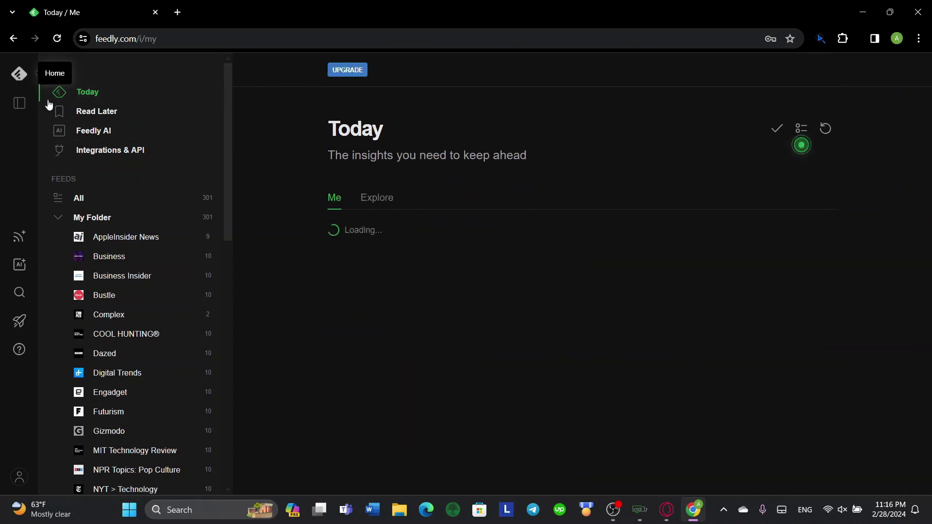
pyautogui.click(17, 243)
pyautogui.scroll(-3, 443, 271)
pyautogui.scroll(-4, 454, 286)
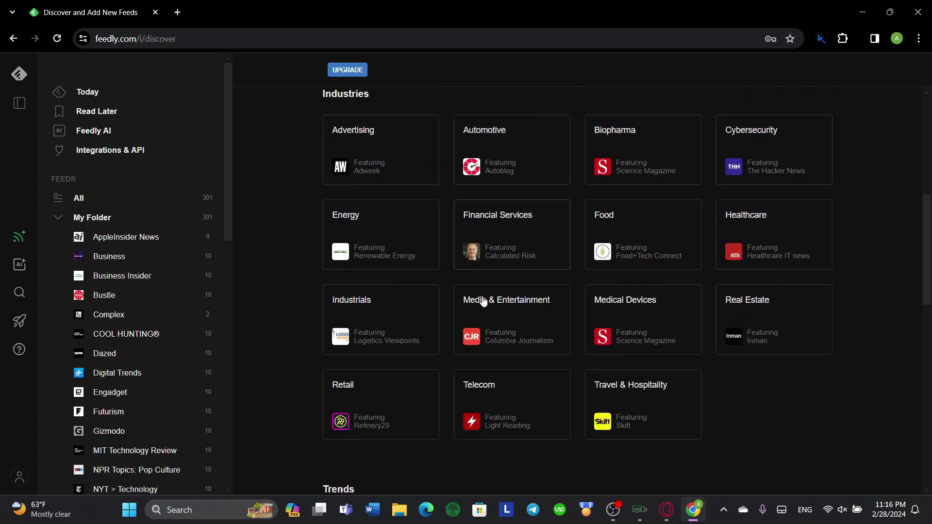
pyautogui.scroll(-1, 483, 301)
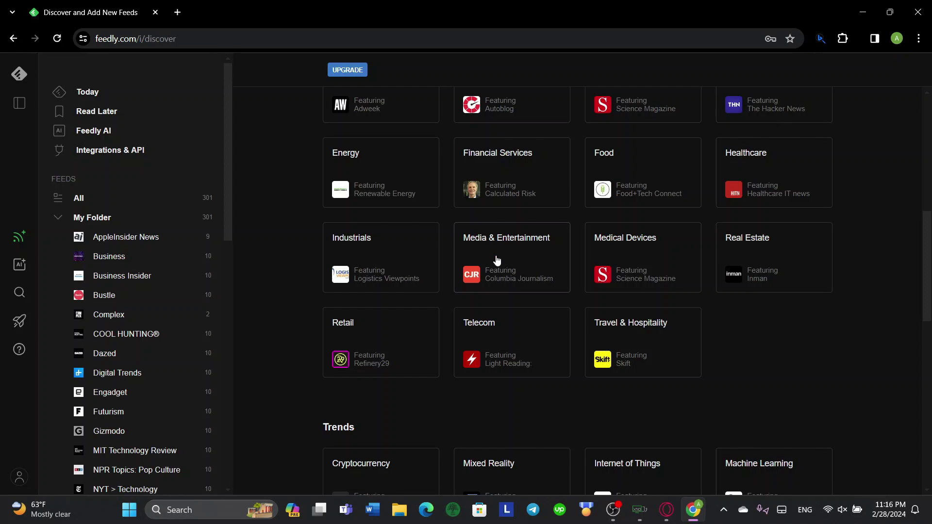
pyautogui.scroll(-1, 623, 257)
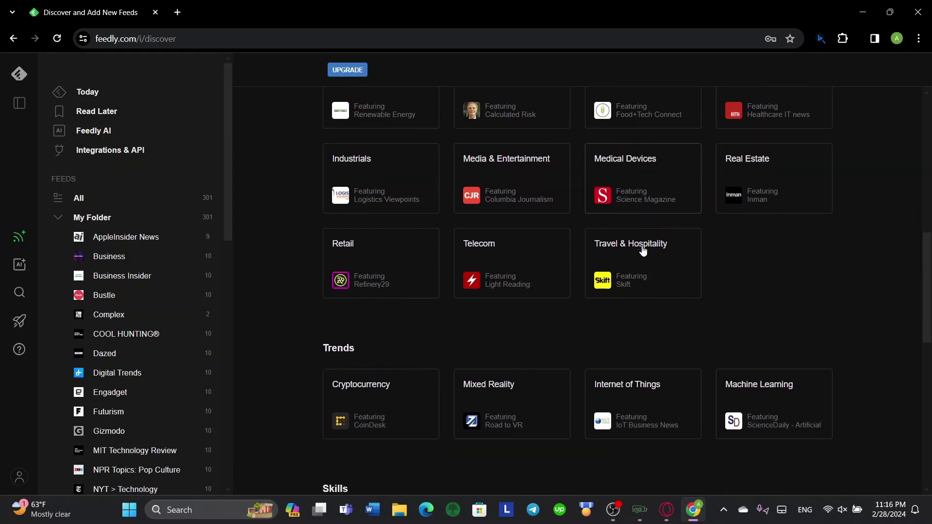
pyautogui.scroll(-2, 642, 249)
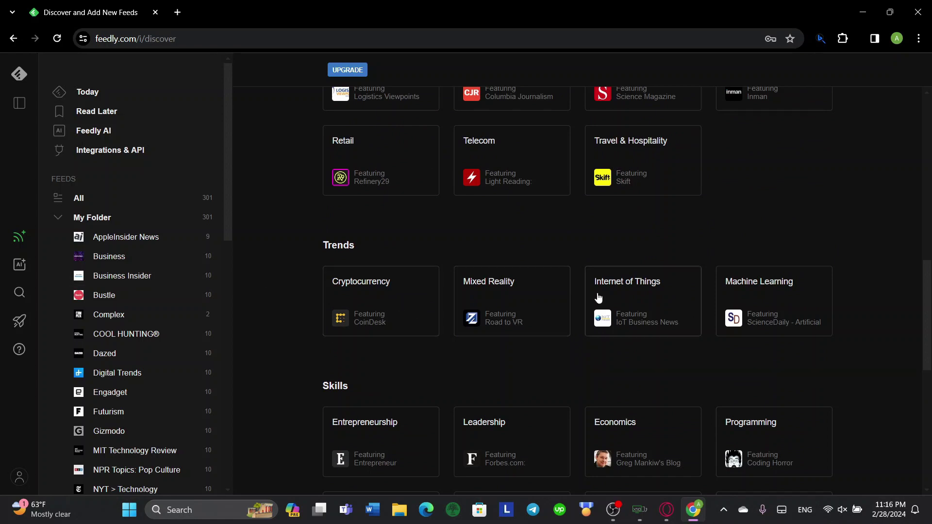
pyautogui.scroll(-4, 482, 326)
pyautogui.scroll(-5, 557, 242)
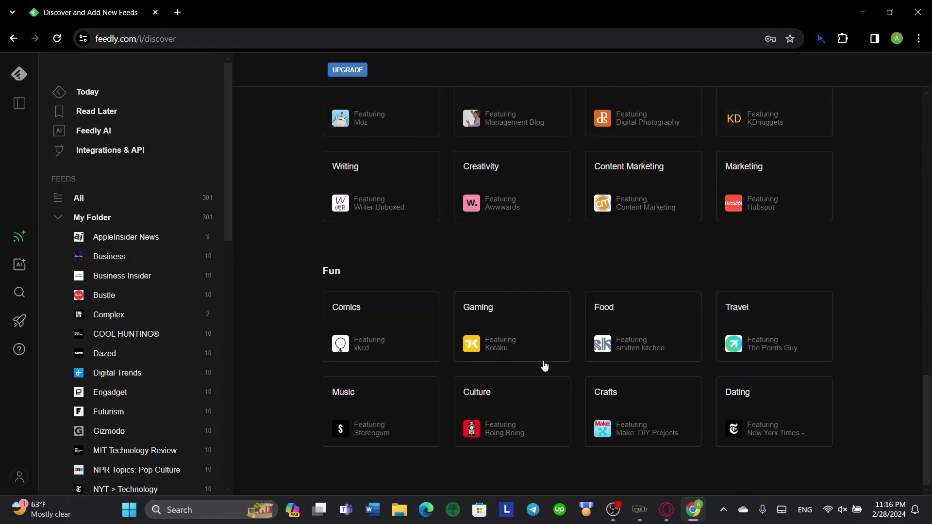
# Step: Open the Food topic and scroll through its suggested feeds
pyautogui.click(662, 311)
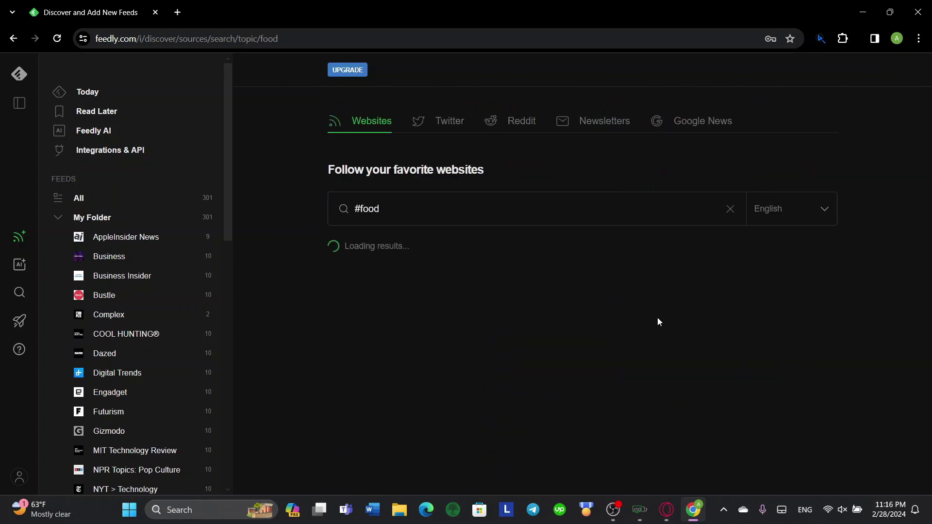
pyautogui.scroll(-1, 283, 350)
pyautogui.scroll(-2, 630, 397)
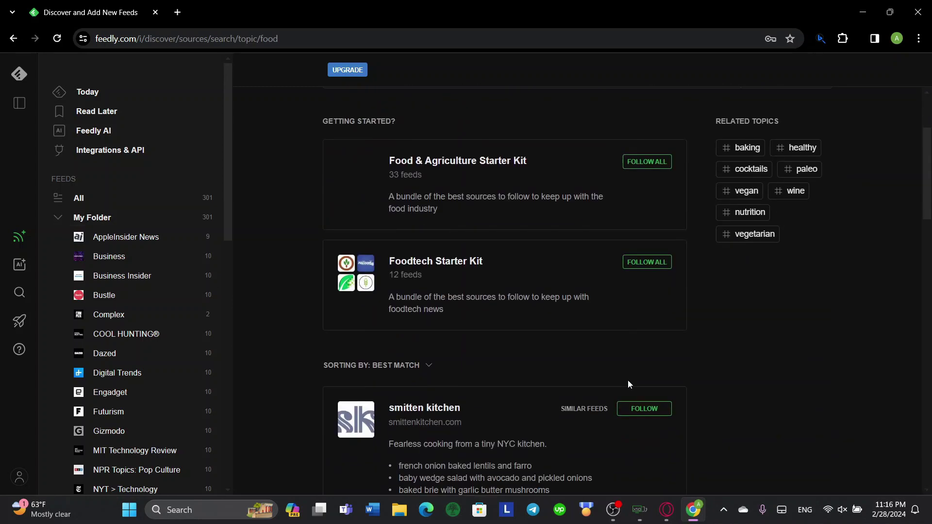
pyautogui.scroll(-2, 518, 263)
pyautogui.scroll(5, 517, 262)
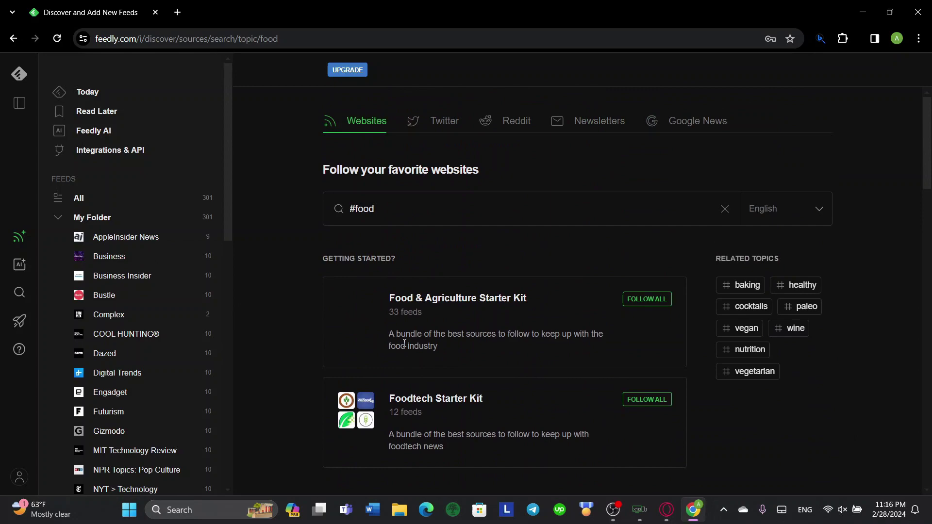
pyautogui.scroll(-4, 462, 288)
pyautogui.scroll(-5, 391, 202)
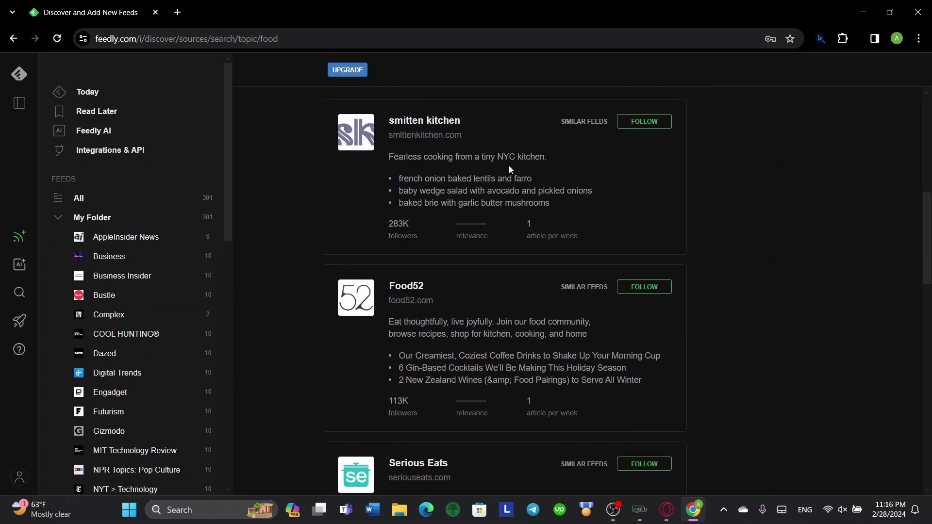
pyautogui.scroll(-5, 514, 228)
pyautogui.scroll(-6, 522, 221)
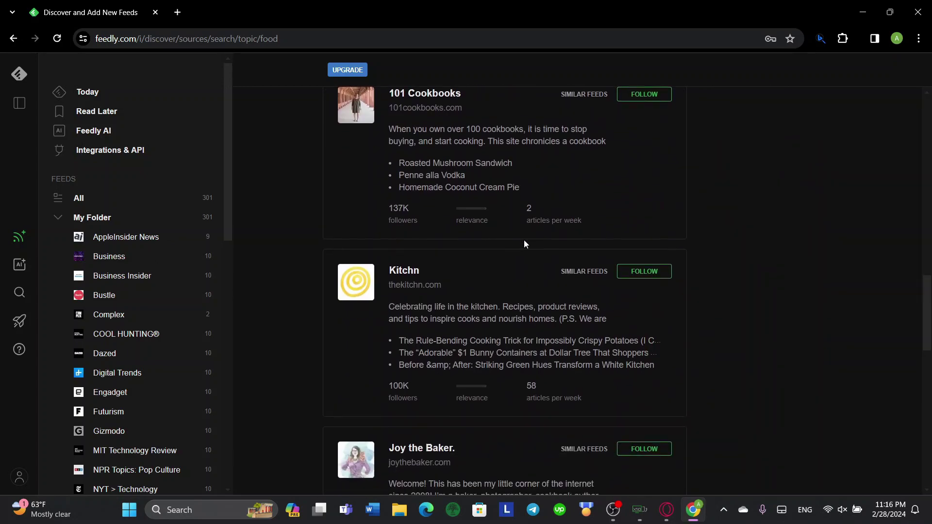
pyautogui.scroll(-5, 524, 260)
pyautogui.scroll(6, 525, 281)
pyautogui.scroll(5, 525, 282)
pyautogui.scroll(4, 494, 294)
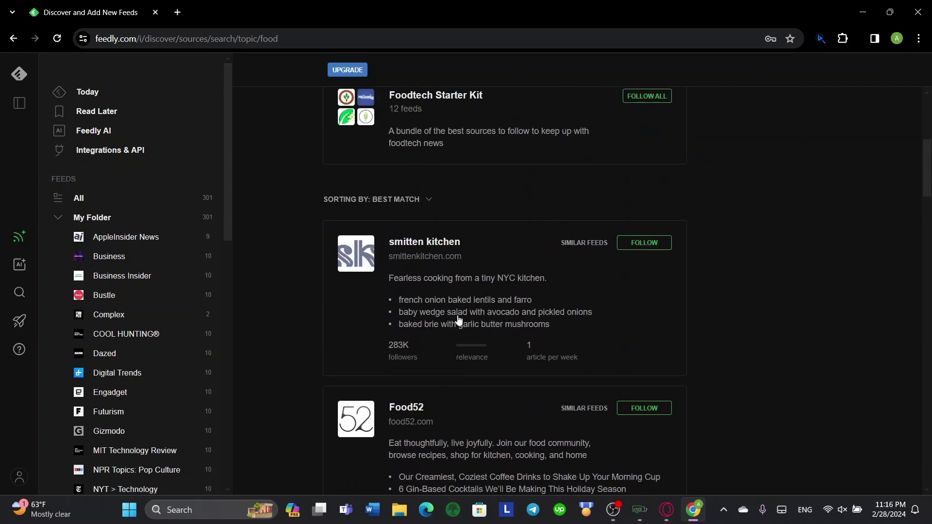
pyautogui.scroll(6, 461, 339)
pyautogui.scroll(-5, 437, 301)
pyautogui.scroll(-1, 461, 364)
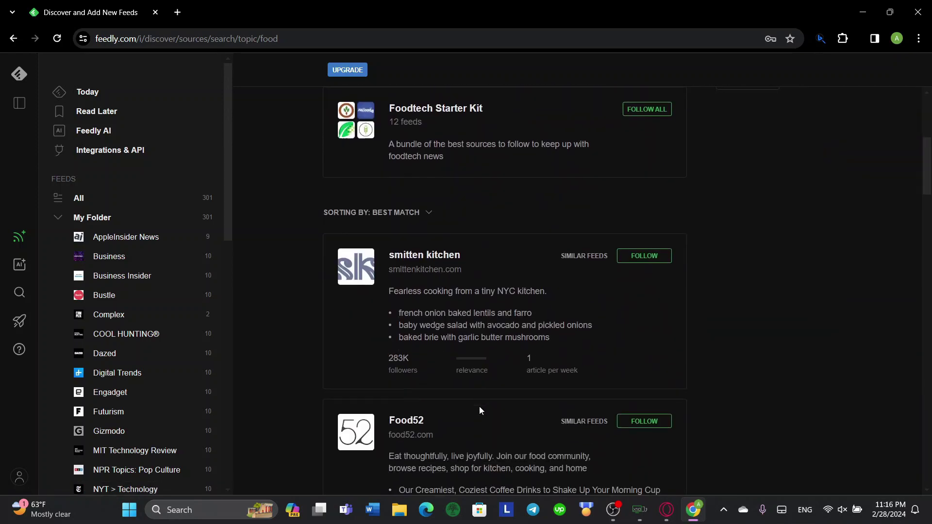
# Step: Follow smitten kitchen into My Folder and browse the remaining food suggestions
pyautogui.click(643, 243)
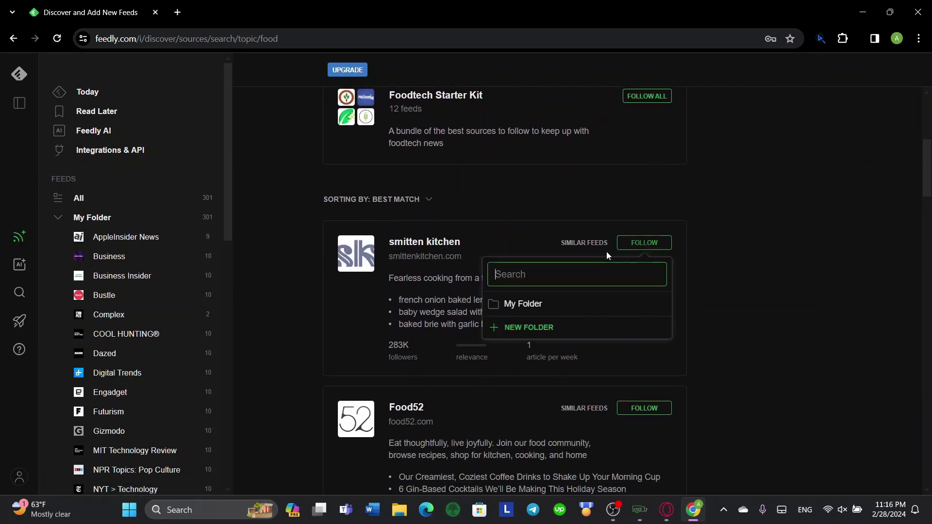
pyautogui.click(519, 304)
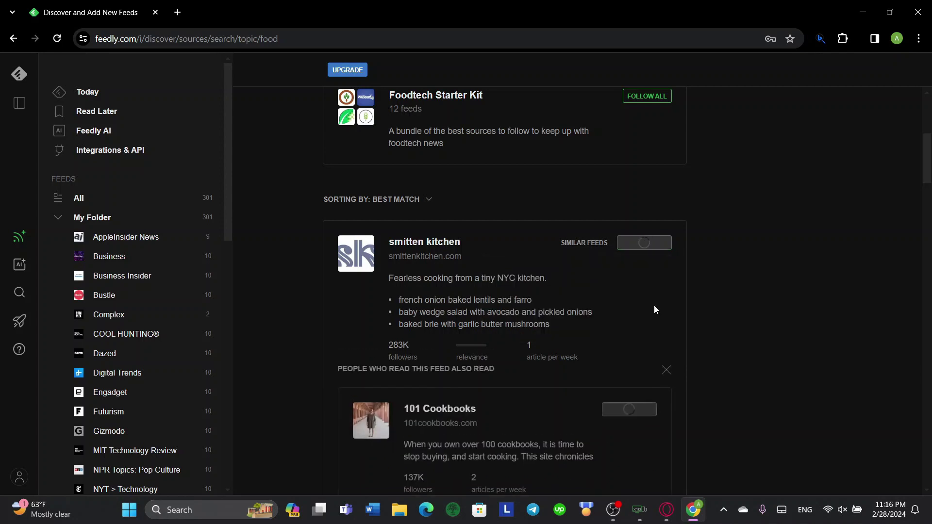
pyautogui.scroll(-2, 427, 301)
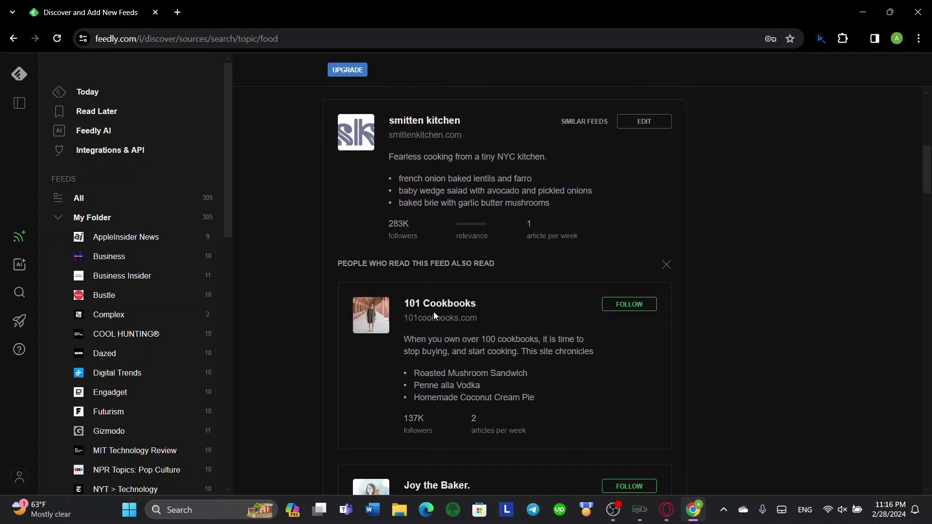
pyautogui.scroll(-1, 433, 312)
pyautogui.scroll(4, 694, 461)
pyautogui.scroll(-2, 383, 237)
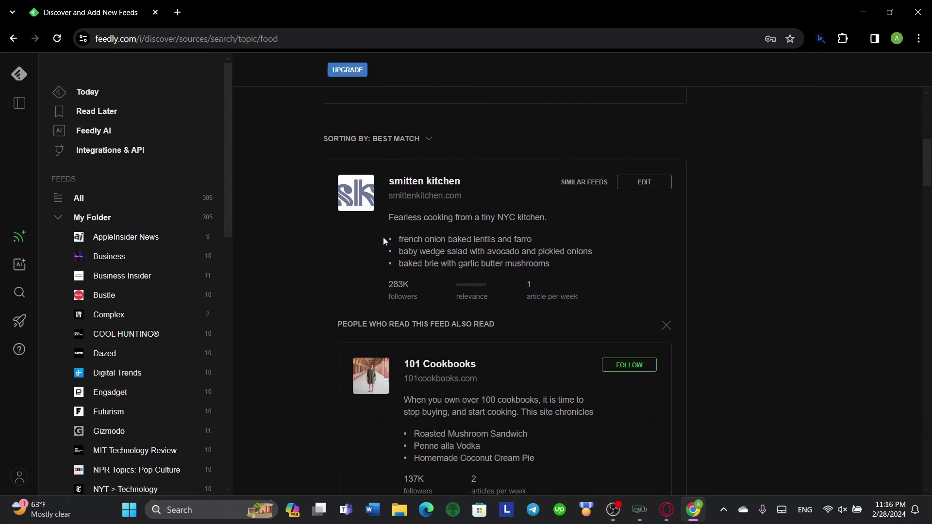
pyautogui.scroll(-3, 383, 237)
pyautogui.scroll(5, 612, 362)
pyautogui.scroll(-3, 517, 258)
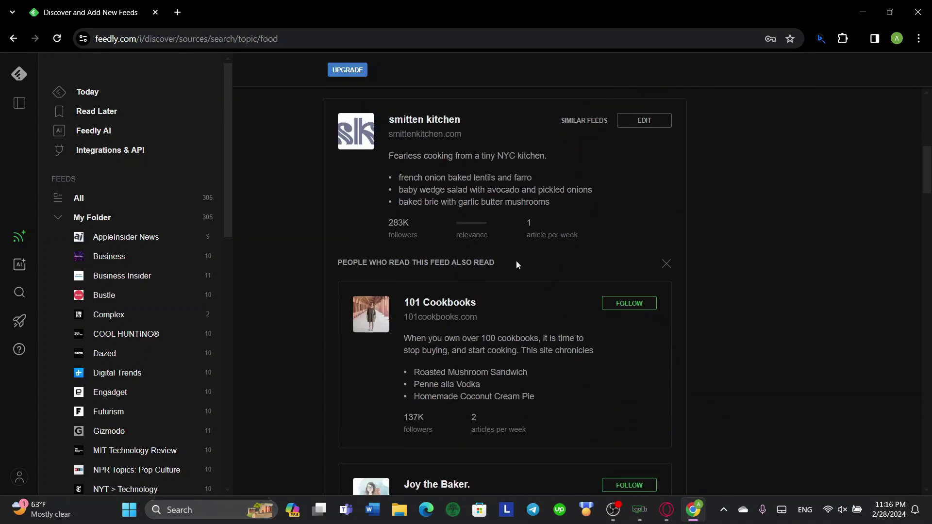
pyautogui.scroll(-1, 516, 260)
pyautogui.scroll(-4, 516, 260)
pyautogui.scroll(-1, 515, 226)
pyautogui.scroll(-3, 497, 168)
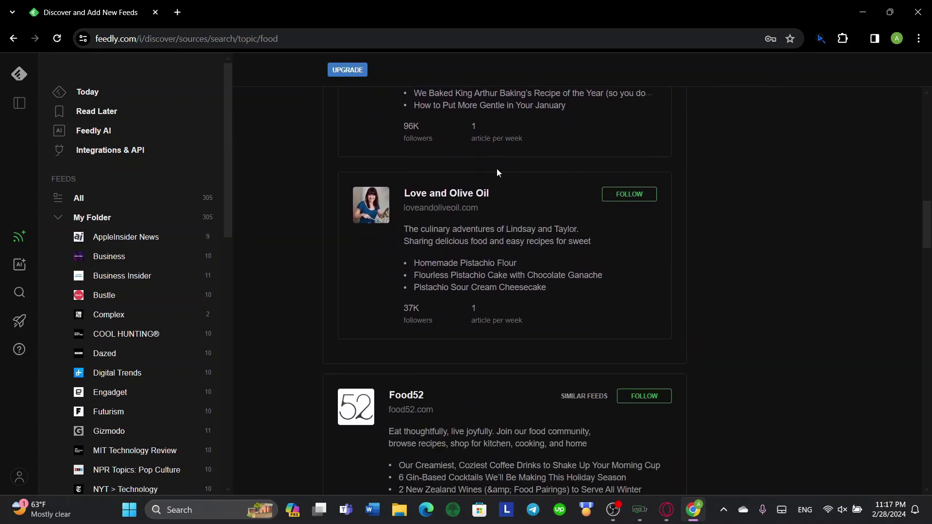
pyautogui.scroll(-1, 500, 184)
pyautogui.scroll(7, 510, 223)
pyautogui.scroll(5, 525, 309)
pyautogui.scroll(2, 524, 308)
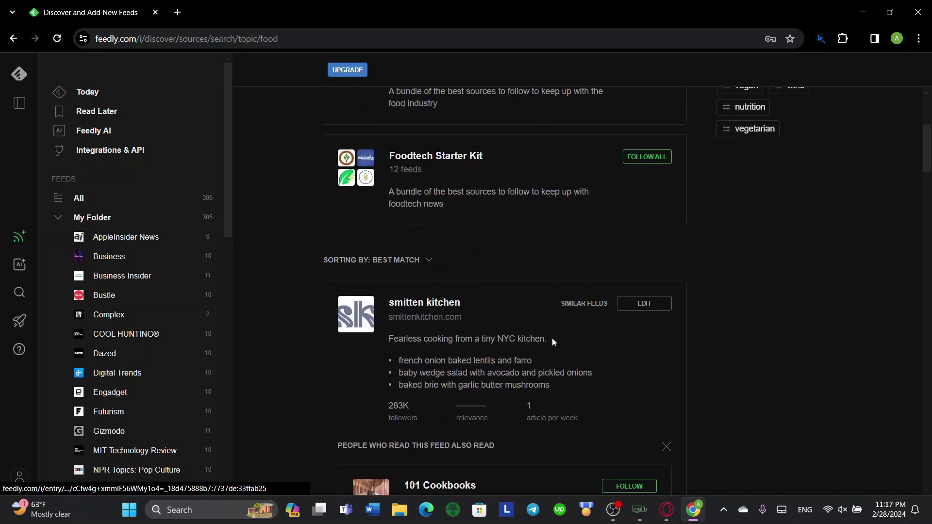
pyautogui.scroll(-4, 551, 338)
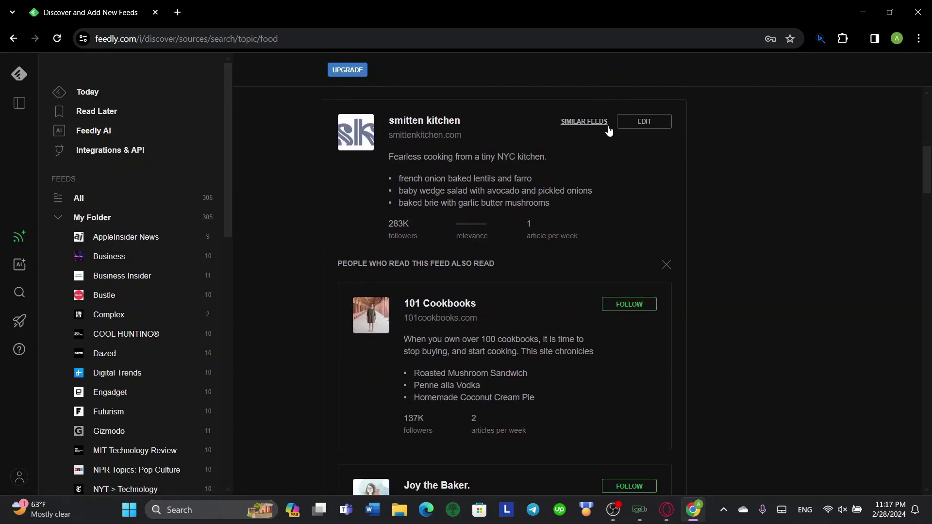
pyautogui.scroll(4, 534, 229)
pyautogui.scroll(4, 424, 252)
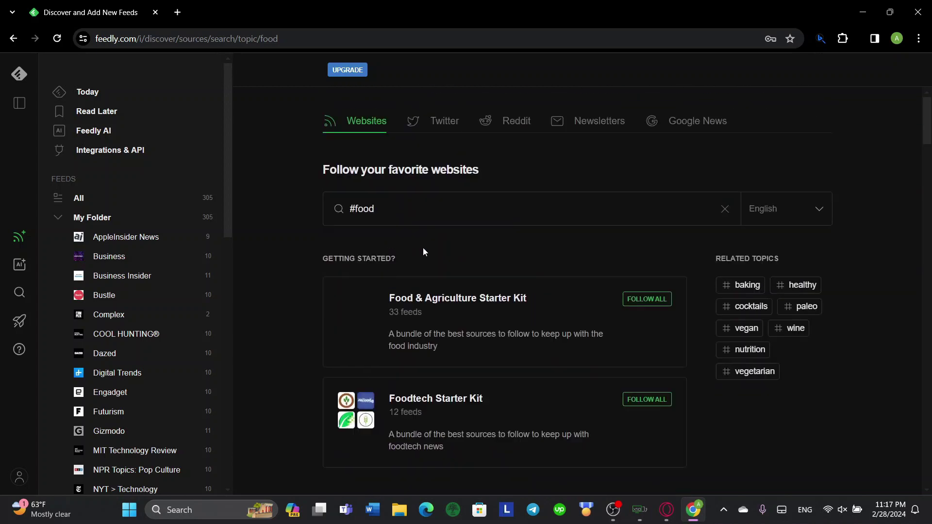
# Step: Tour the Twitter, Reddit, Newsletters and Google News sources, then return to Websites
pyautogui.click(441, 130)
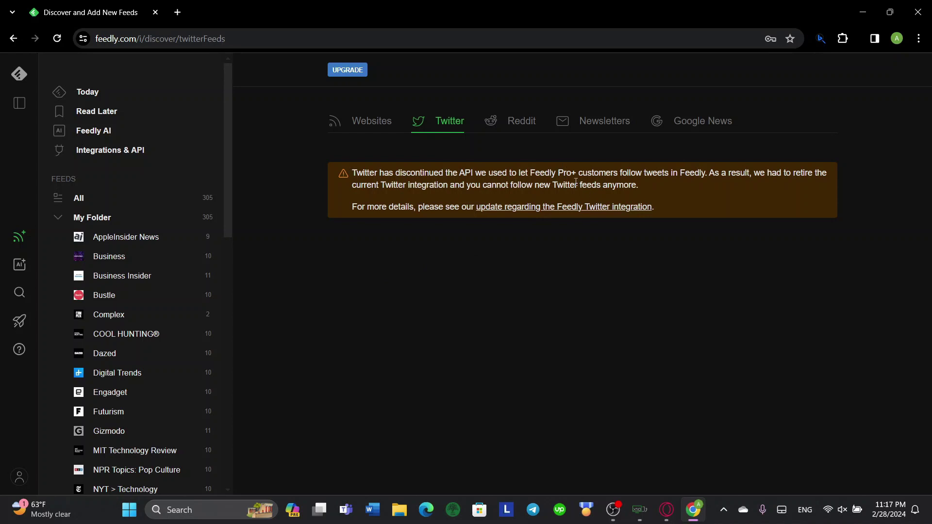
pyautogui.click(522, 130)
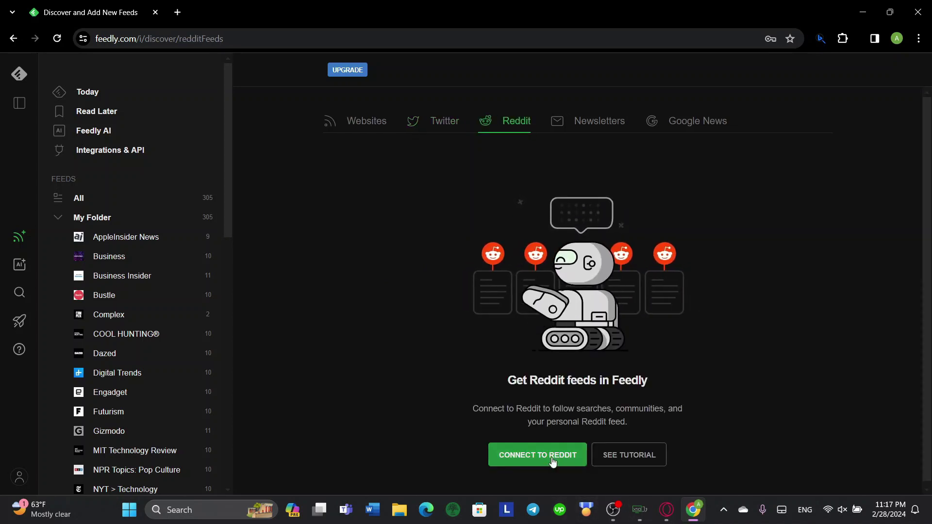
pyautogui.click(592, 121)
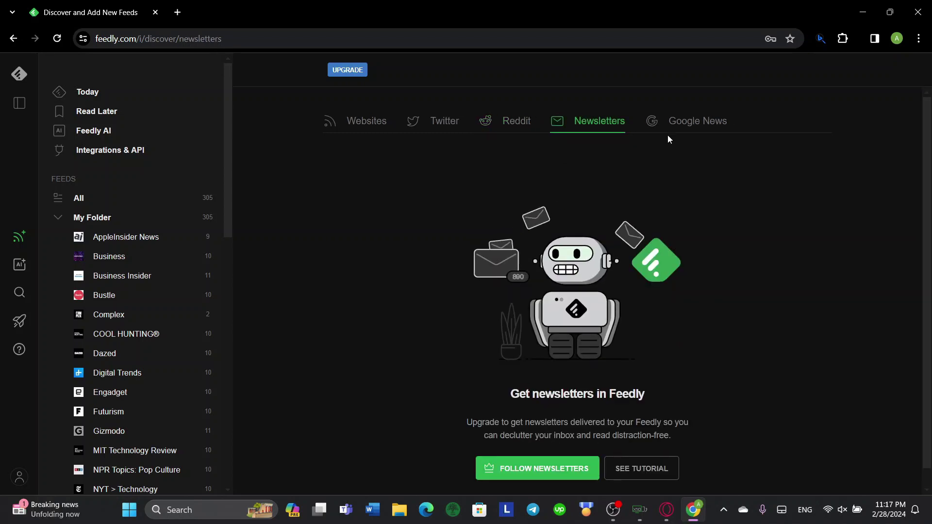
pyautogui.click(678, 125)
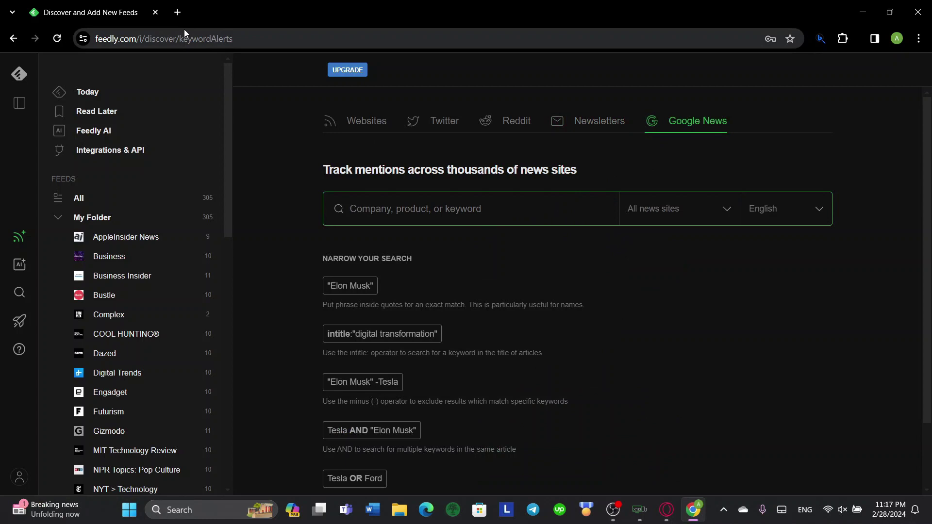
pyautogui.scroll(-2, 476, 349)
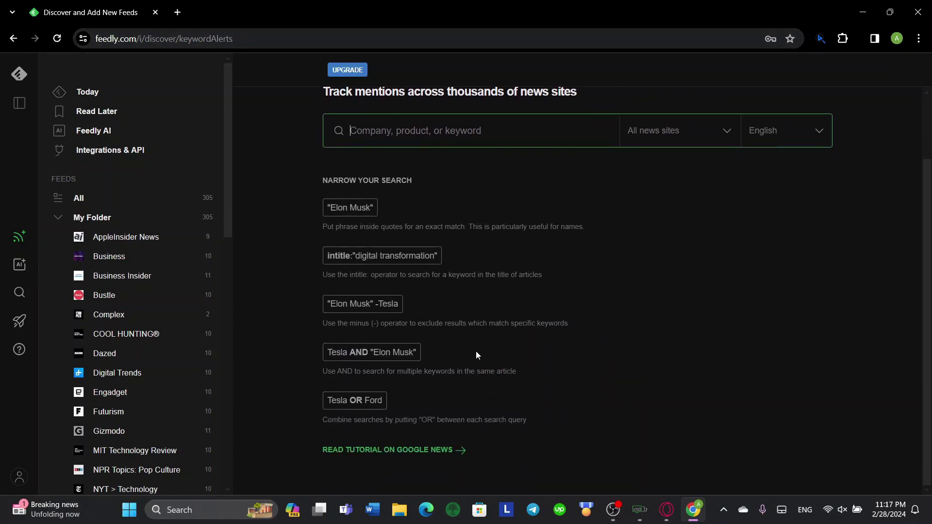
pyautogui.scroll(2, 534, 350)
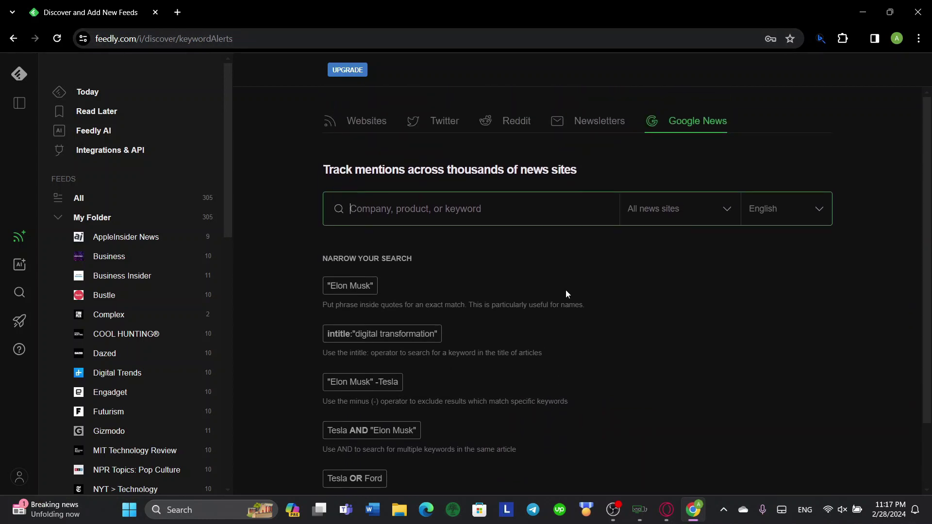
pyautogui.click(363, 122)
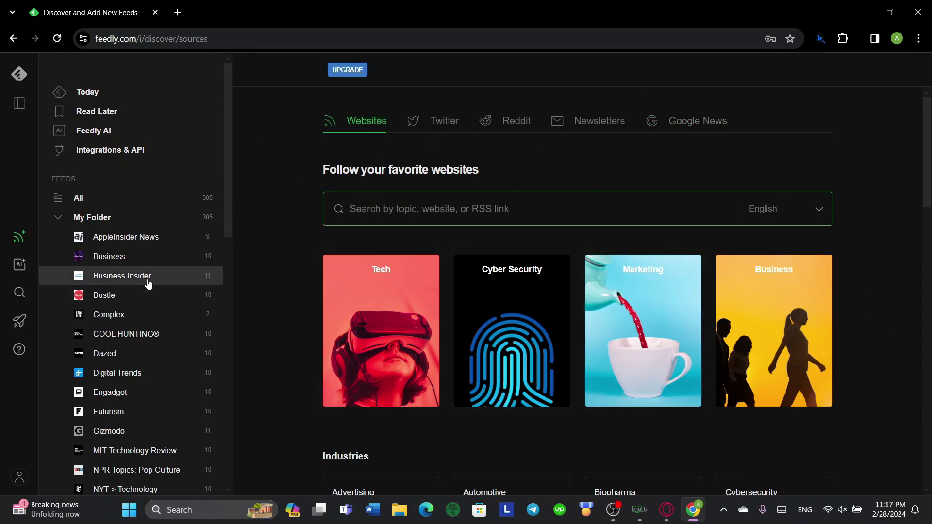
# Step: Open the empty Read Later board, start saving an article link, then cancel it
pyautogui.click(100, 114)
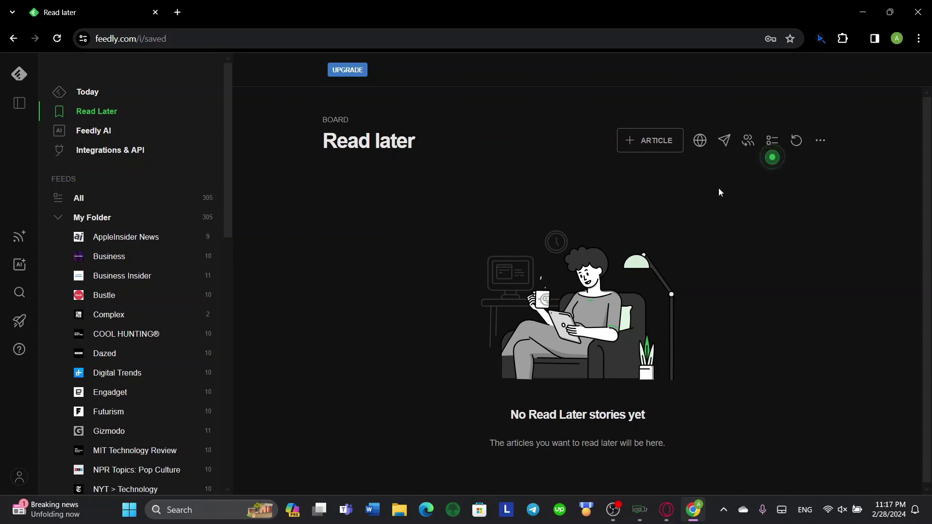
pyautogui.click(639, 146)
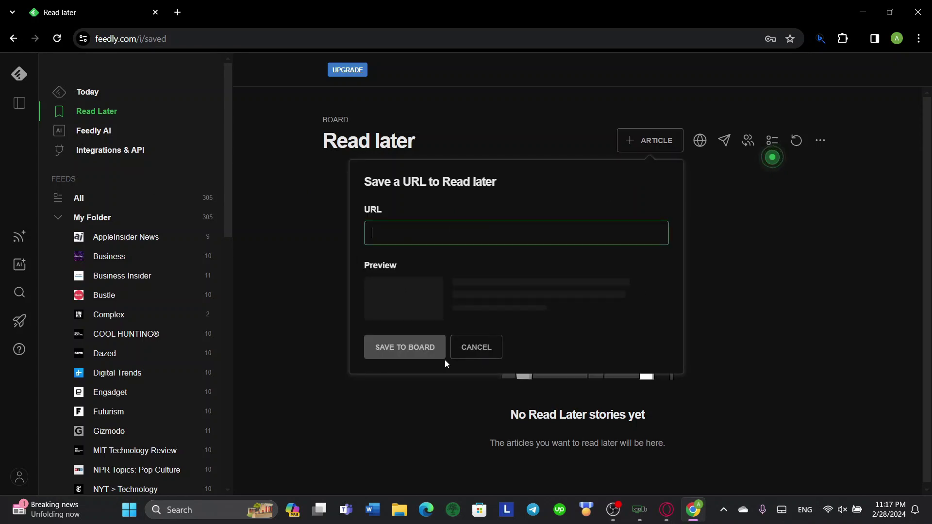
pyautogui.moveTo(366, 275); pyautogui.dragTo(389, 351)
pyautogui.click(474, 353)
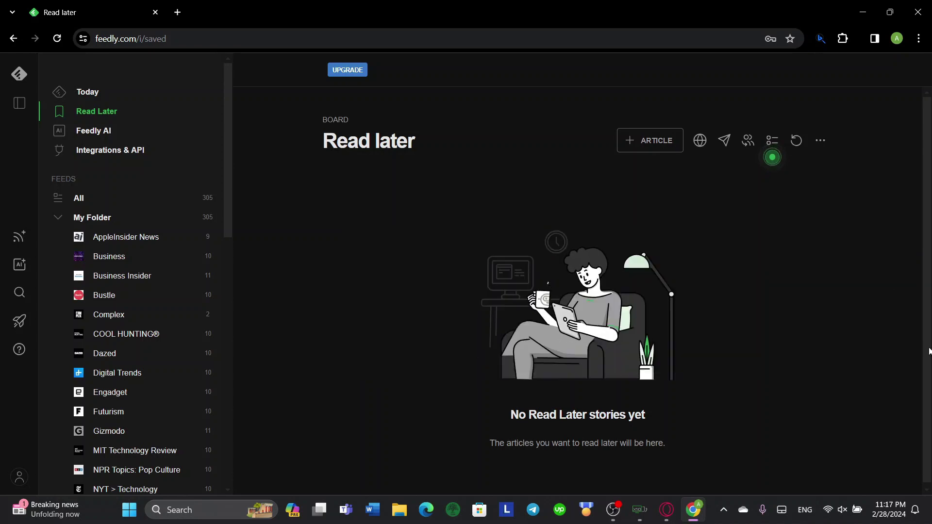
# Step: Open Feedly AI and scroll through the Meet Feedly AI introduction
pyautogui.click(118, 132)
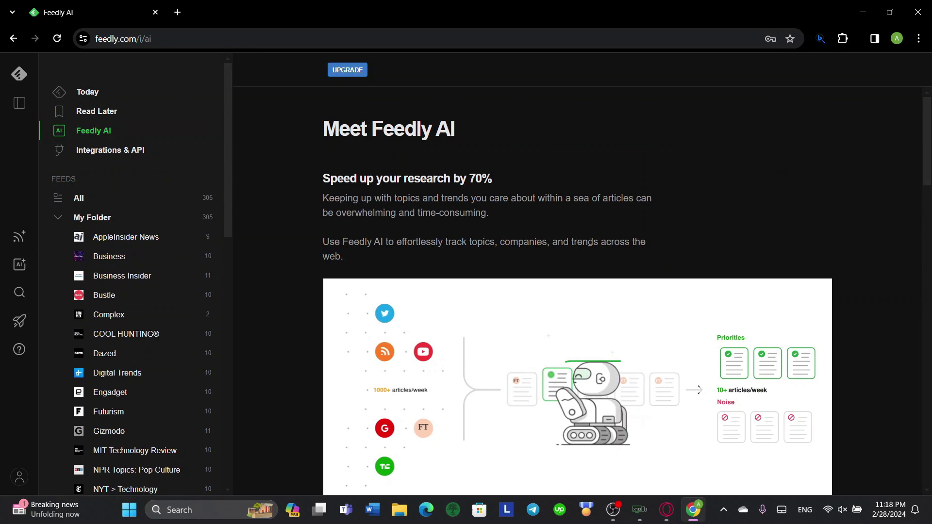
pyautogui.scroll(-2, 493, 238)
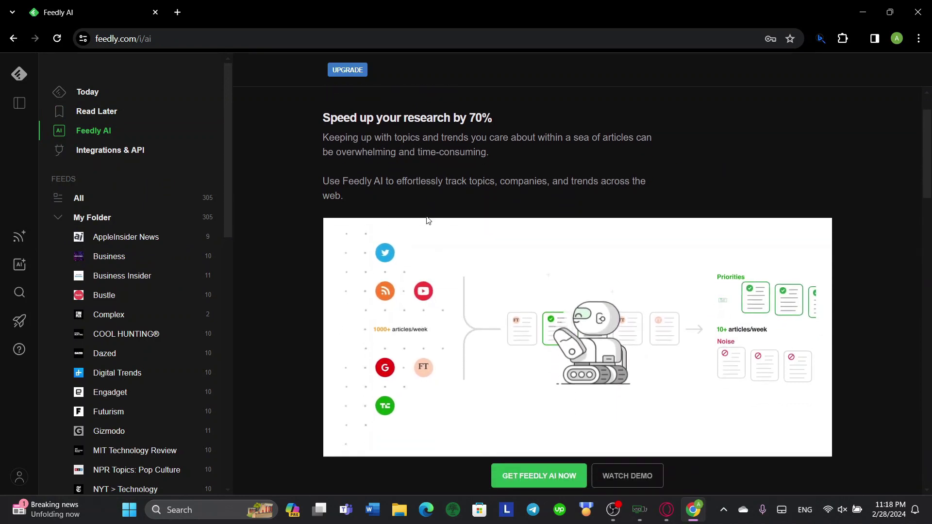
pyautogui.scroll(2, 437, 221)
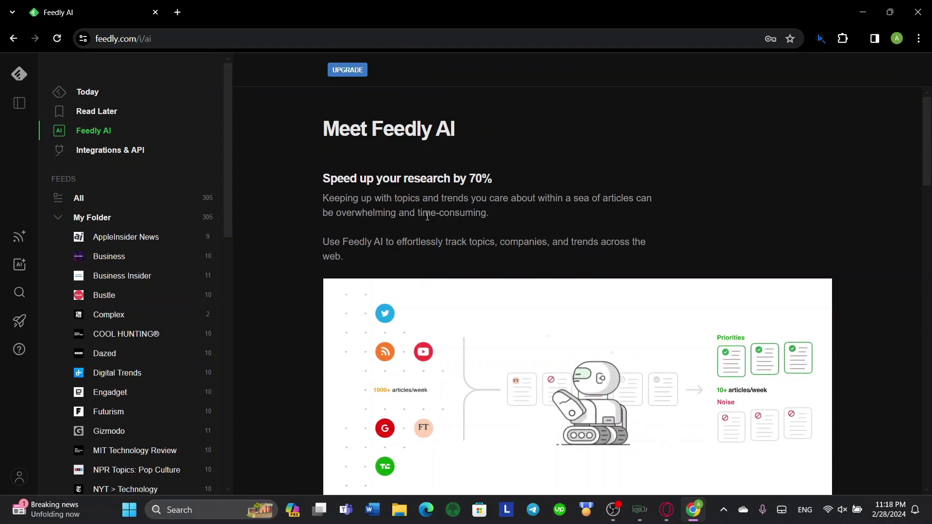
pyautogui.scroll(-5, 600, 290)
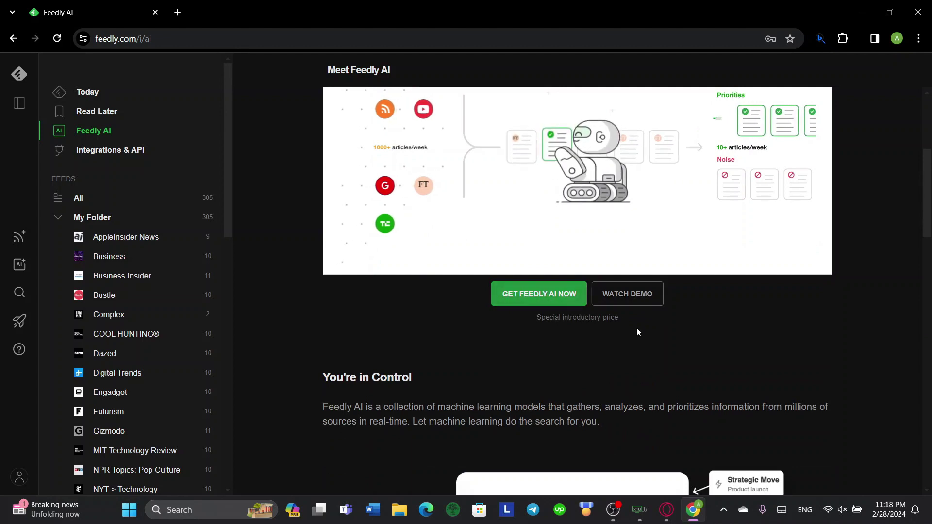
# Step: Play the Feedly AI demo, pause it, skip ahead to about 01:35, then close it
pyautogui.click(628, 300)
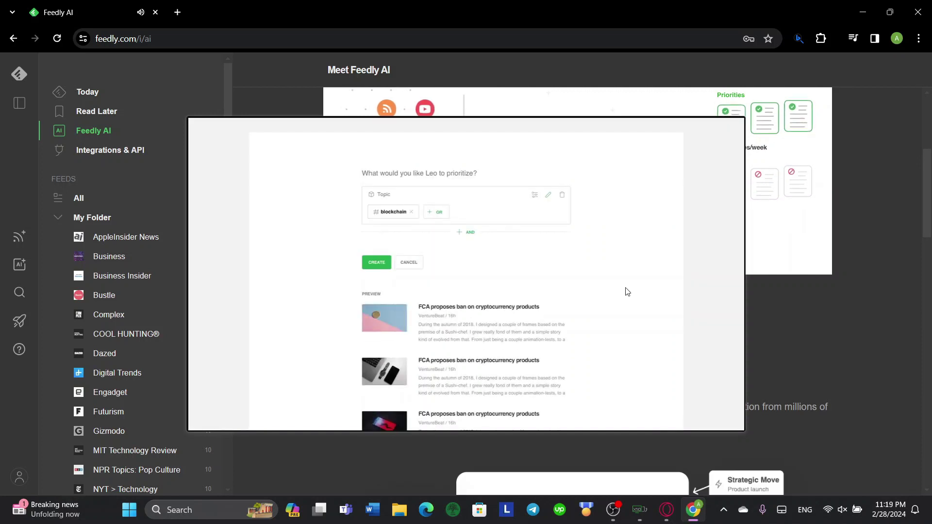
pyautogui.rightClick(563, 360)
pyautogui.click(562, 372)
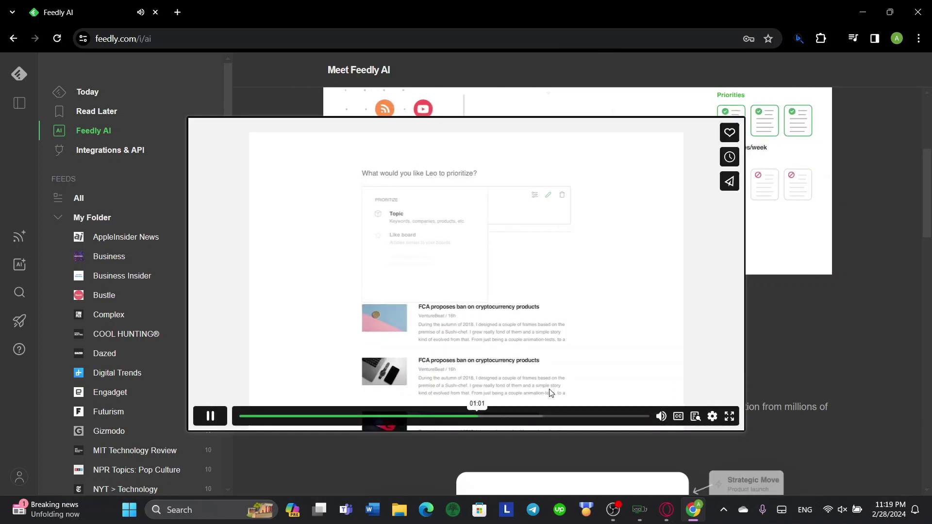
pyautogui.click(565, 418)
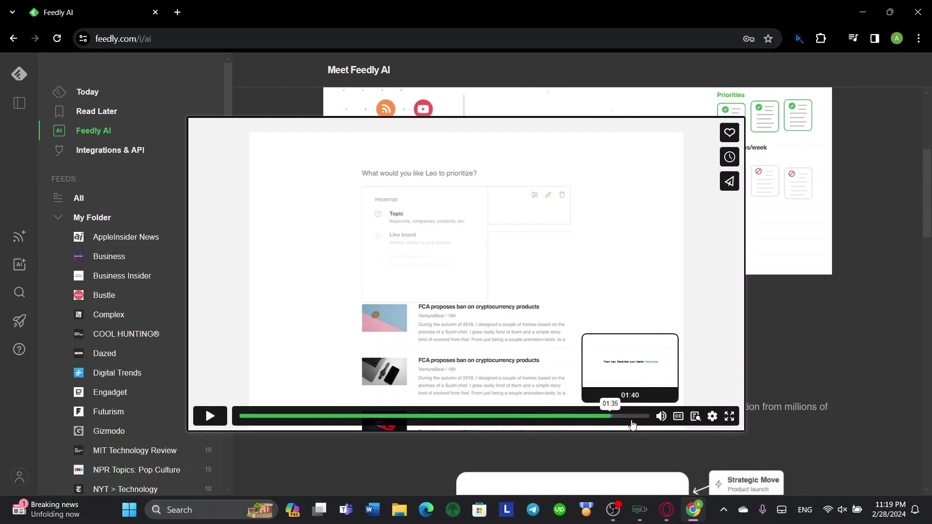
pyautogui.click(611, 416)
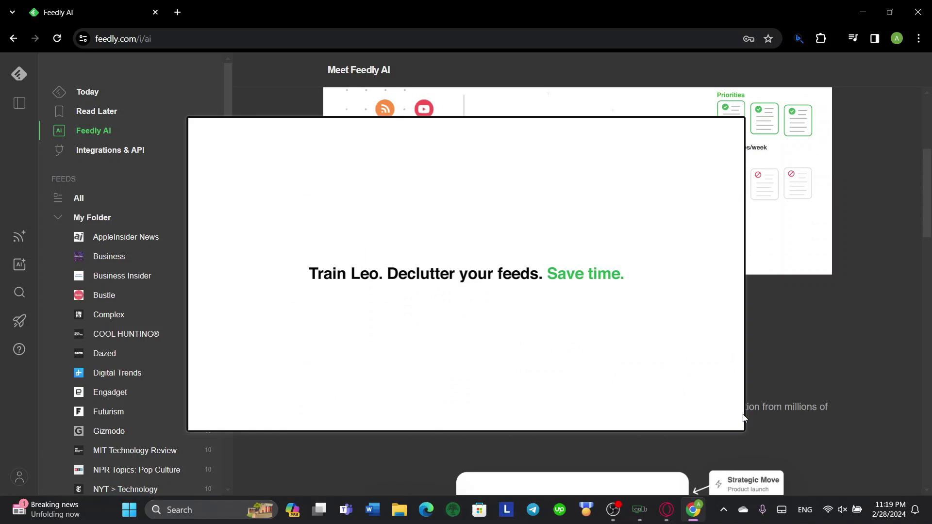
pyautogui.click(888, 358)
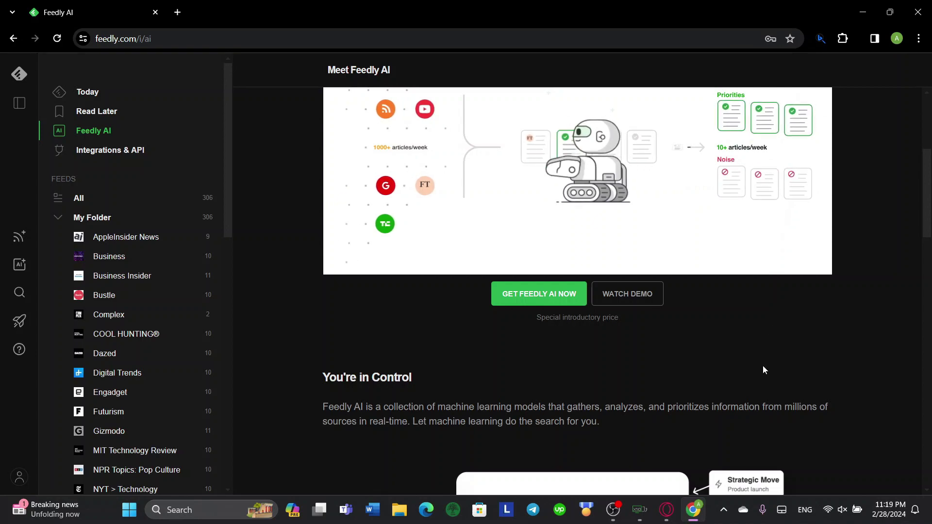
# Step: Scroll down the Feedly AI page and go to the Pro plans page via GET FEEDLY AI NOW
pyautogui.scroll(-10, 488, 315)
pyautogui.scroll(-4, 544, 306)
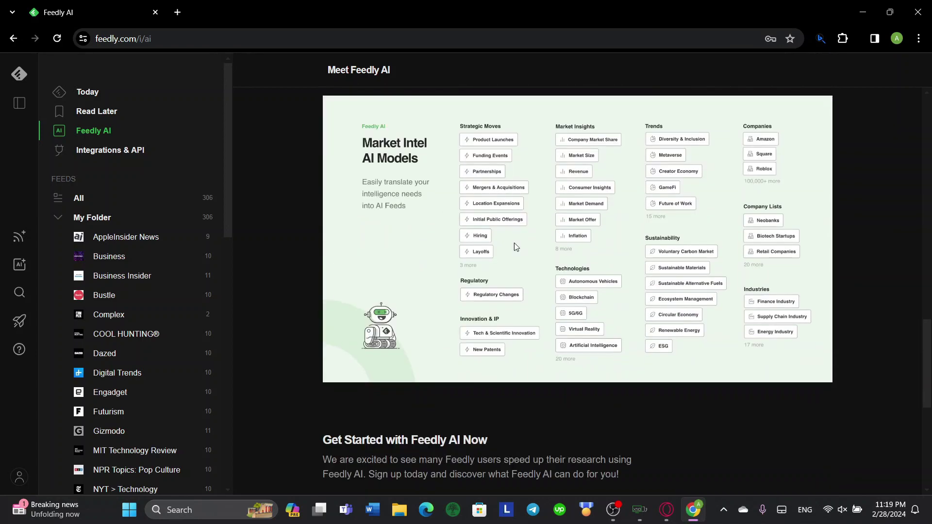
pyautogui.scroll(2, 499, 193)
pyautogui.scroll(-2, 485, 242)
pyautogui.scroll(-2, 441, 268)
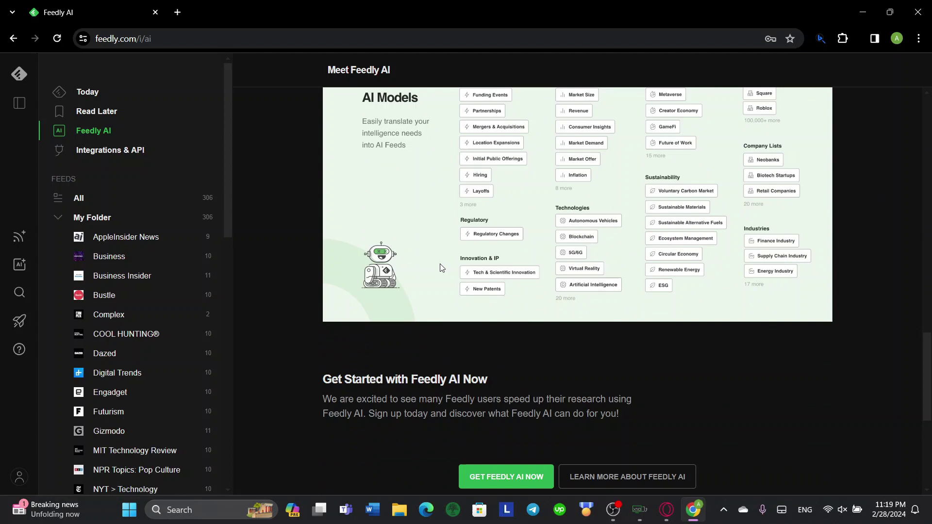
pyautogui.scroll(3, 618, 291)
pyautogui.scroll(-3, 617, 323)
pyautogui.scroll(-5, 628, 311)
pyautogui.click(507, 184)
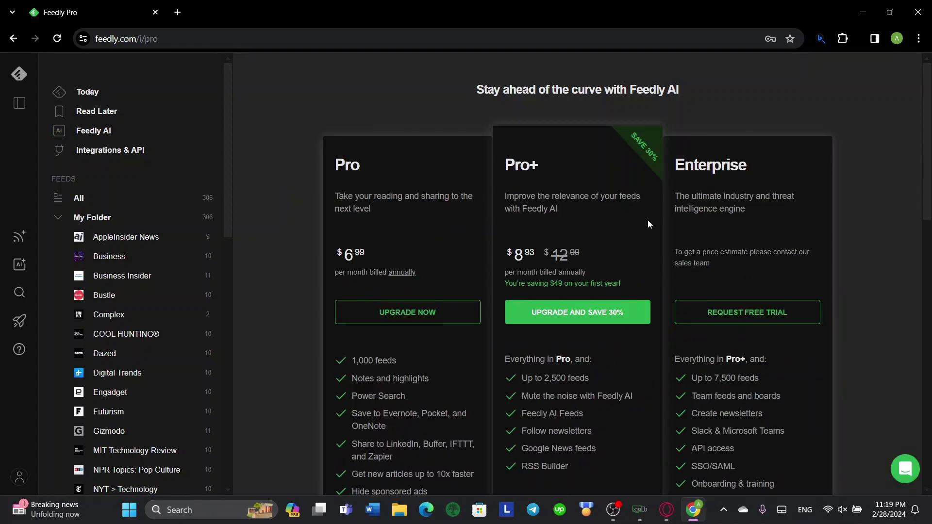
# Step: Highlight the Pro+ and Pro plan descriptions and prices on the pricing page
pyautogui.moveTo(507, 160)
pyautogui.mouseDown()
pyautogui.moveTo(293, 133)
pyautogui.moveTo(473, 275)
pyautogui.mouseUp()
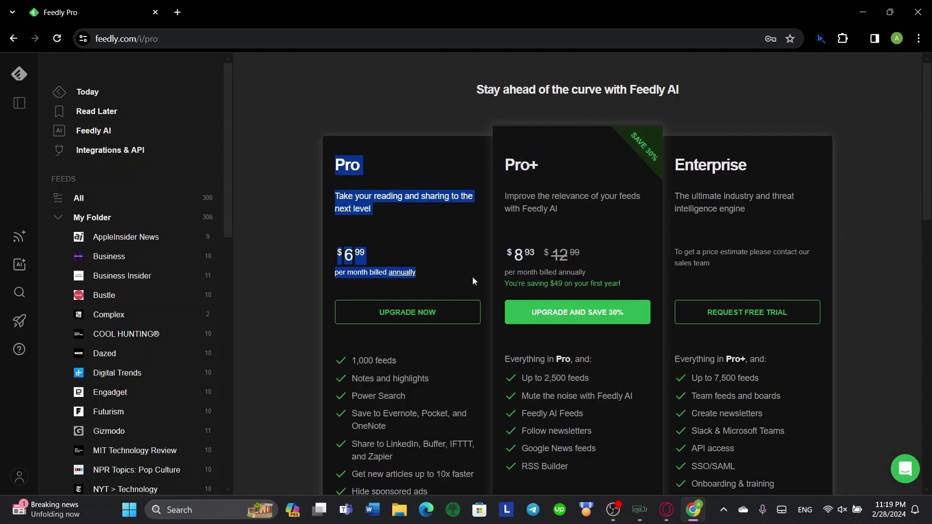
pyautogui.moveTo(505, 194); pyautogui.dragTo(613, 213)
pyautogui.moveTo(320, 141); pyautogui.dragTo(424, 262)
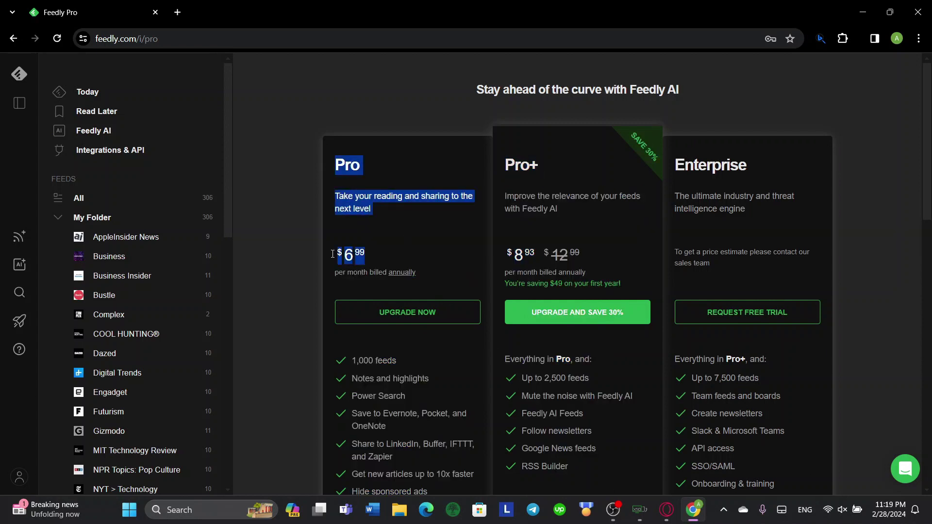
pyautogui.click(382, 258)
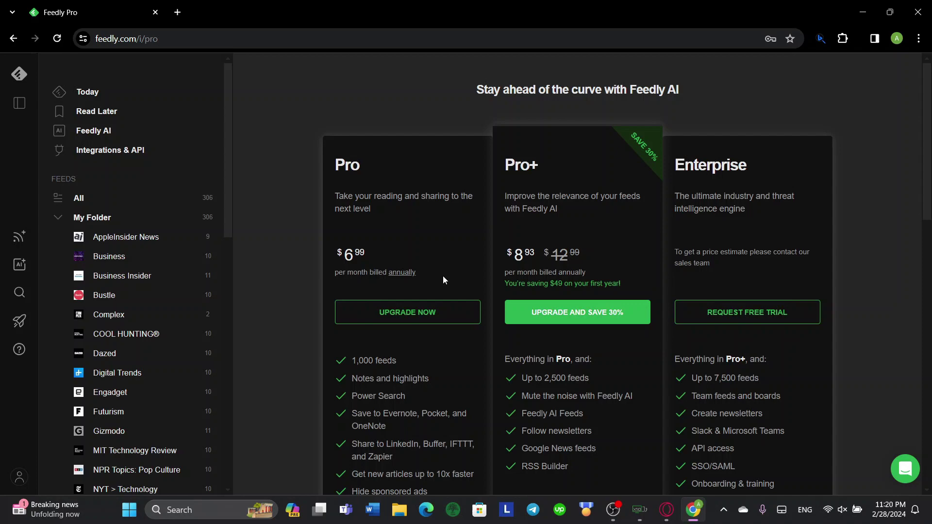
# Step: Look over the Enterprise plan card, then go to the Integrations page
pyautogui.scroll(-6, 443, 279)
pyautogui.scroll(6, 578, 264)
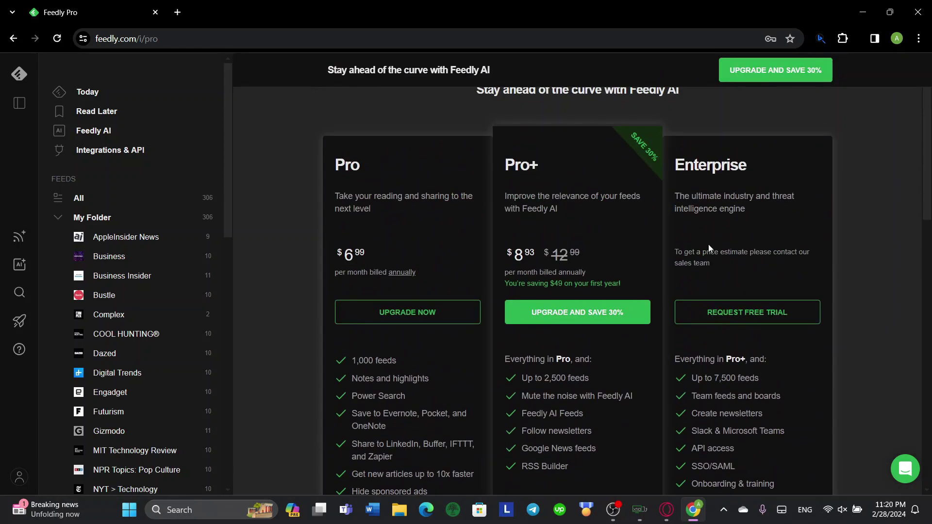
pyautogui.moveTo(709, 248); pyautogui.dragTo(873, 427)
pyautogui.scroll(-1, 874, 427)
pyautogui.click(816, 406)
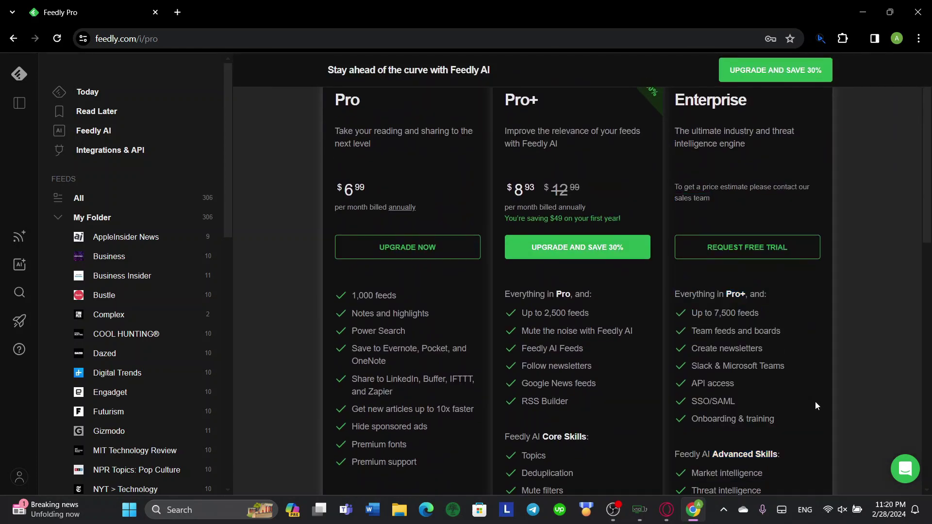
pyautogui.scroll(1, 622, 196)
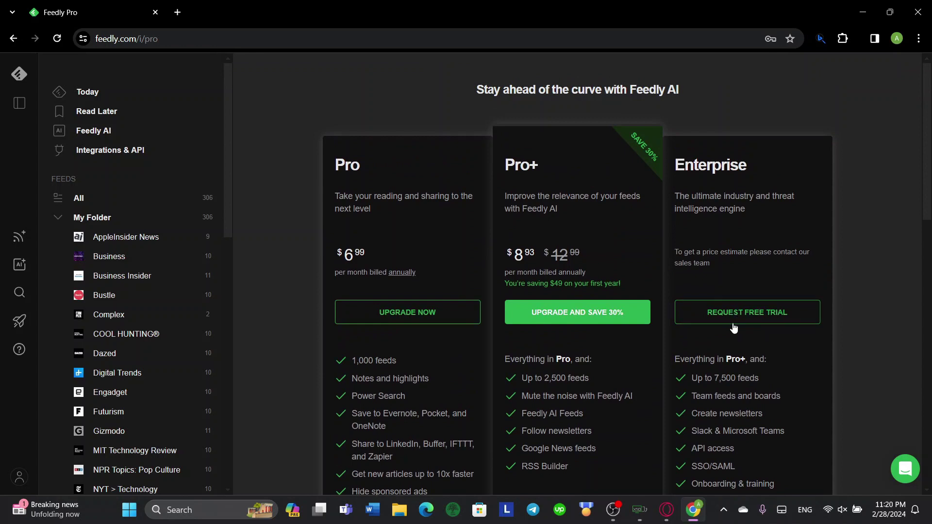
pyautogui.click(105, 150)
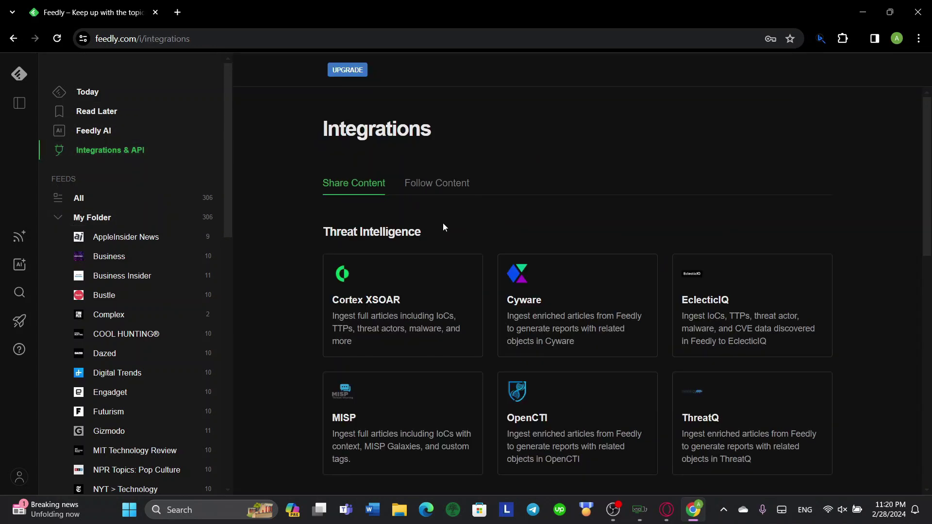
pyautogui.scroll(-1, 442, 222)
pyautogui.scroll(-4, 439, 224)
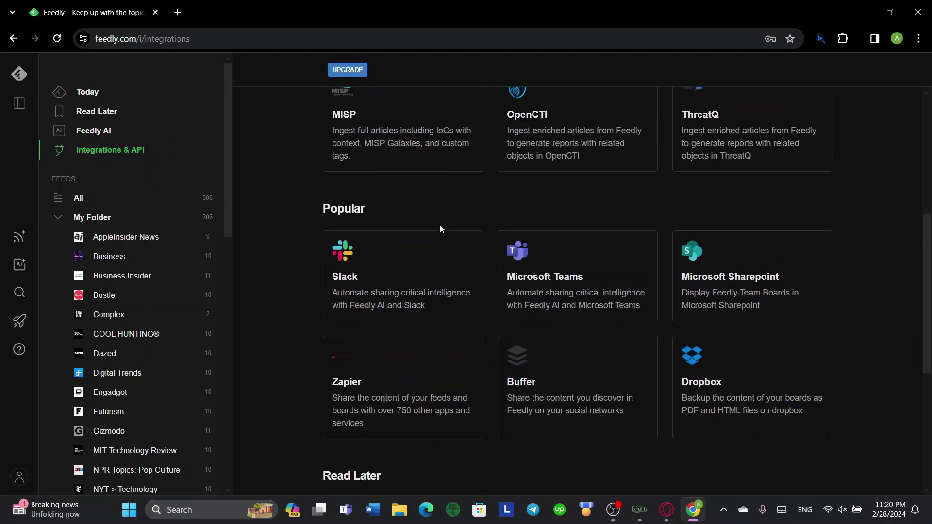
pyautogui.scroll(-5, 440, 228)
pyautogui.scroll(-1, 446, 390)
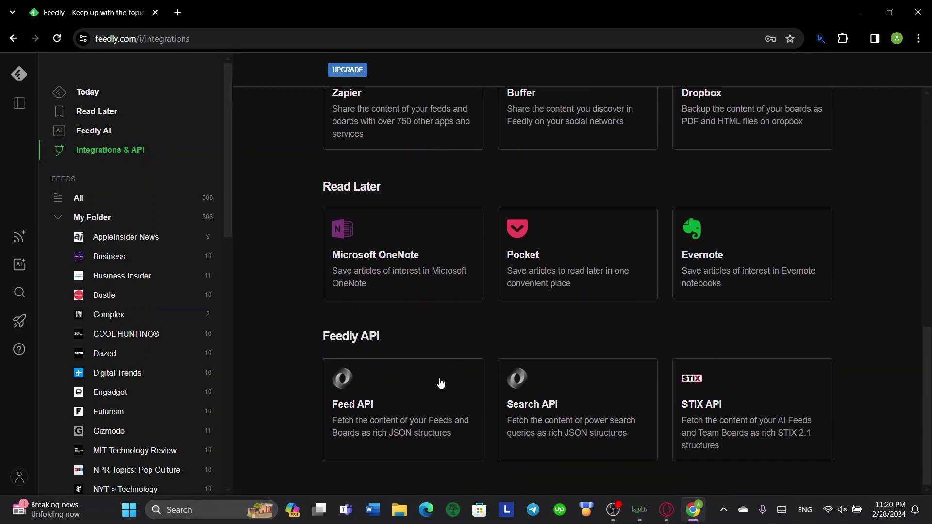
pyautogui.scroll(3, 426, 210)
pyautogui.scroll(8, 426, 210)
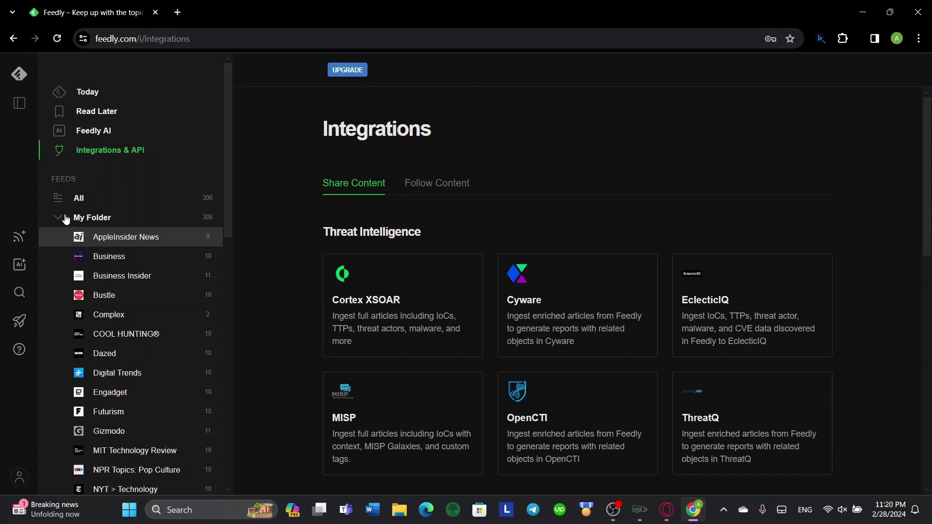
# Step: Open AI Feeds and scroll through Market Intel templates like Competitors and Tech Innovation
pyautogui.click(19, 266)
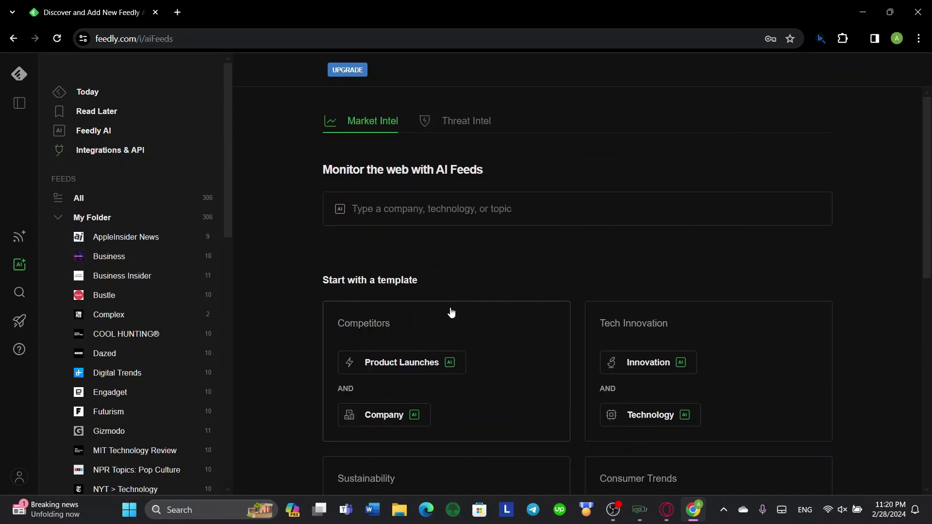
pyautogui.scroll(-6, 451, 312)
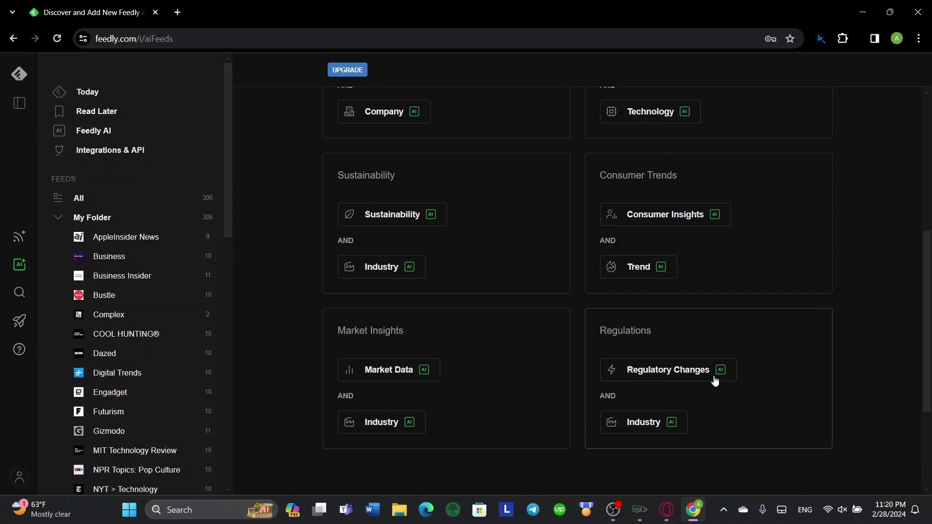
pyautogui.scroll(3, 614, 370)
pyautogui.scroll(2, 575, 264)
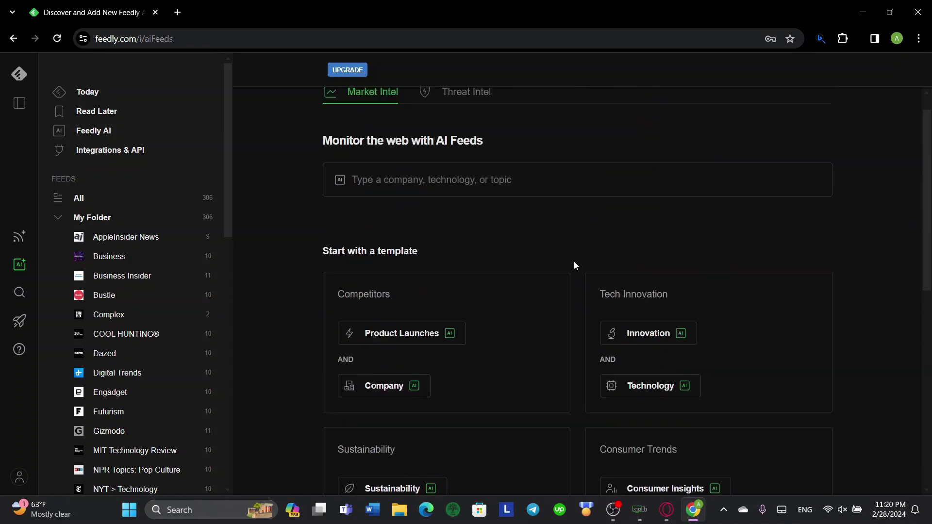
pyautogui.scroll(-3, 599, 385)
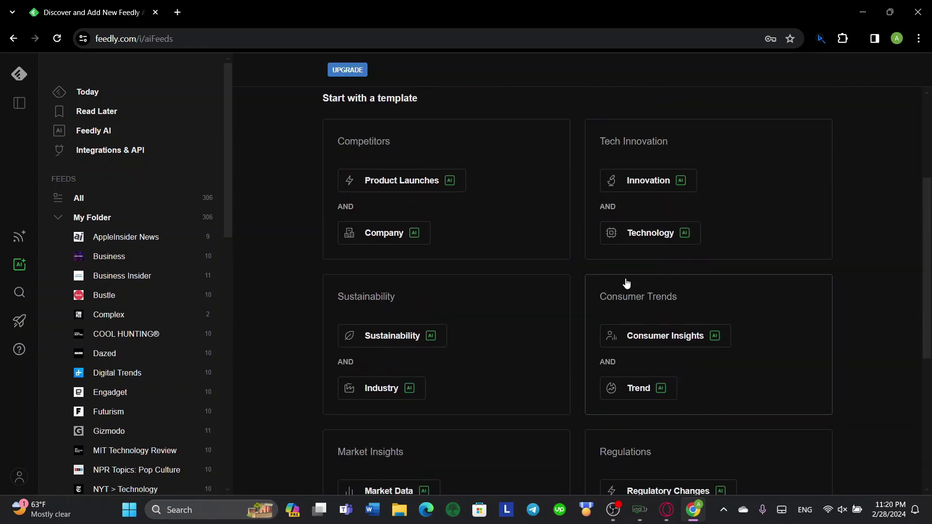
# Step: Build a Tech Innovation AI Feed with Artificial Intelligence and Genetic Programming as related technologies
pyautogui.click(639, 183)
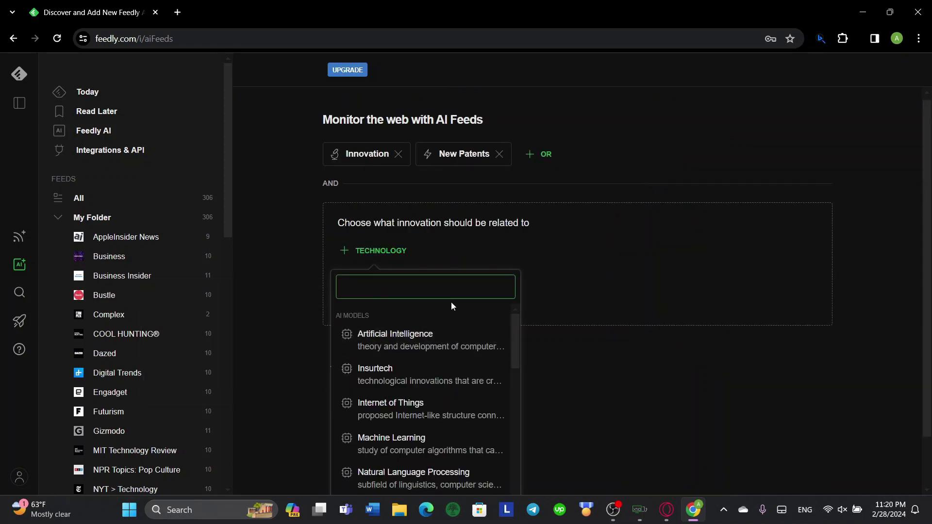
pyautogui.moveTo(426, 340)
pyautogui.click(426, 351)
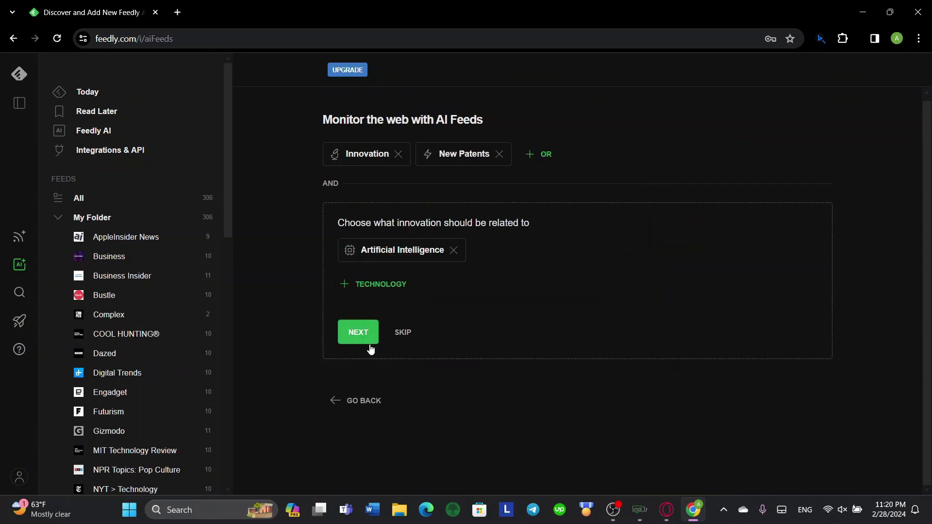
pyautogui.click(361, 288)
pyautogui.scroll(-3, 437, 383)
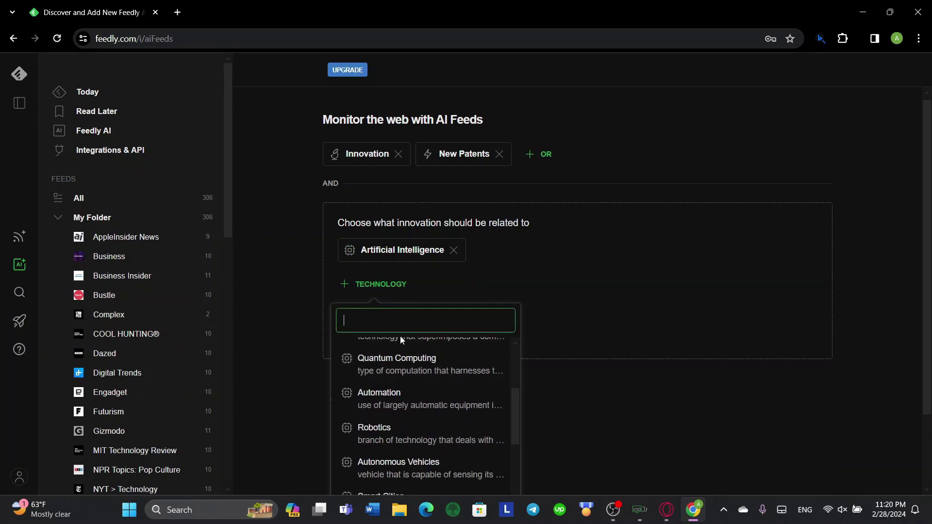
pyautogui.scroll(-3, 384, 388)
pyautogui.scroll(-1, 464, 349)
pyautogui.scroll(-2, 464, 349)
pyautogui.scroll(-1, 465, 349)
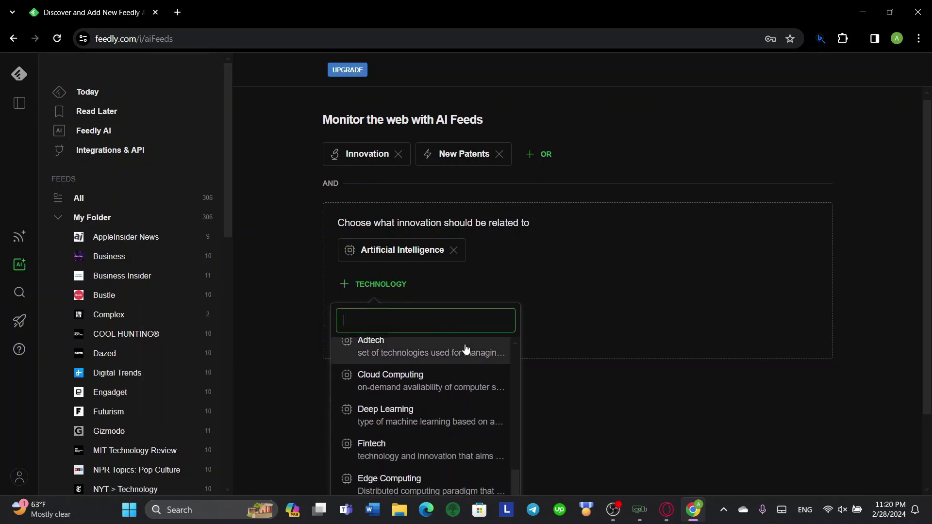
pyautogui.write('Progr')
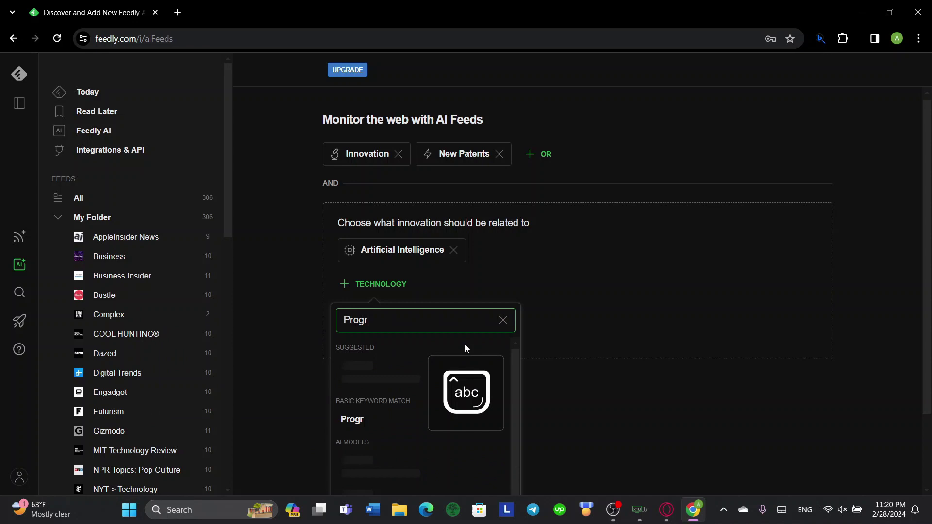
pyautogui.write('amming')
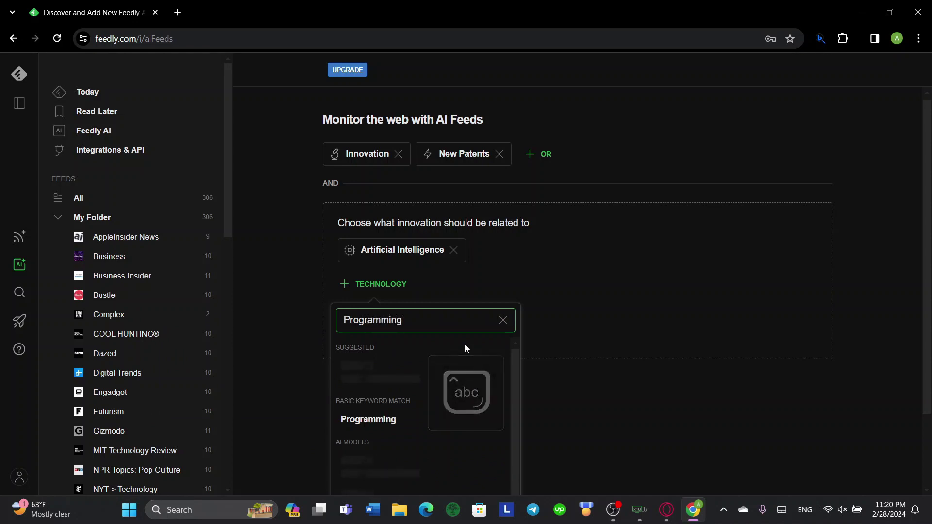
pyautogui.click(412, 415)
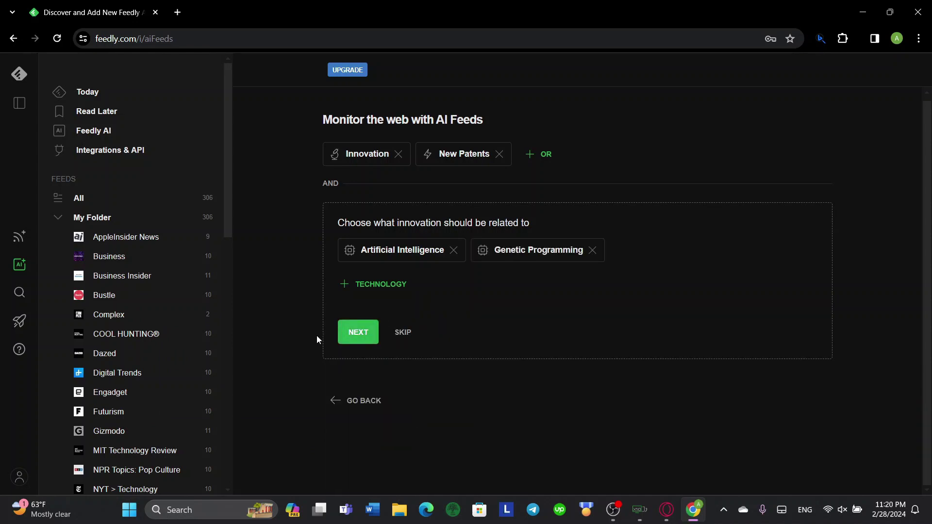
pyautogui.click(347, 338)
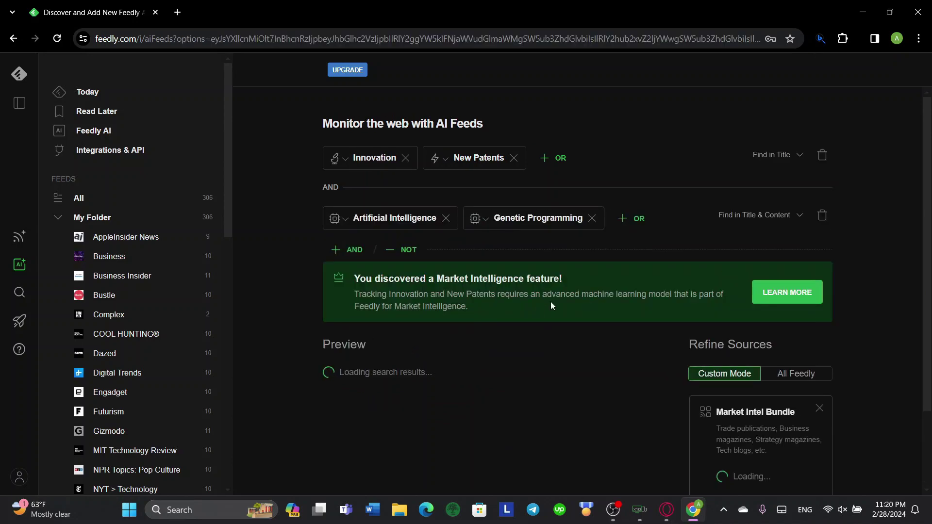
# Step: Scroll through the AI Feed preview of 58 matching articles per week
pyautogui.moveTo(409, 294); pyautogui.dragTo(641, 295)
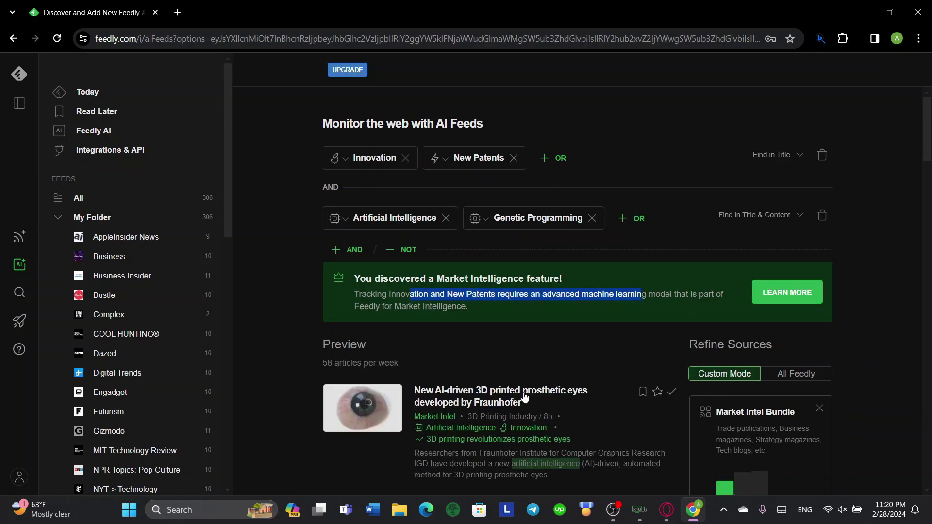
pyautogui.scroll(-5, 499, 355)
pyautogui.scroll(-10, 581, 320)
pyautogui.scroll(-5, 582, 319)
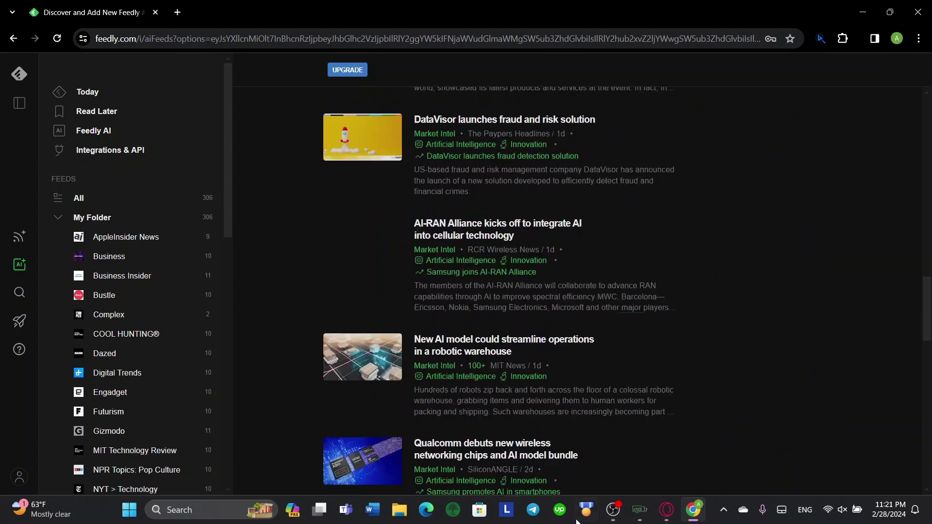
pyautogui.scroll(-6, 485, 340)
pyautogui.scroll(-8, 479, 343)
pyautogui.scroll(8, 530, 274)
pyautogui.scroll(13, 535, 281)
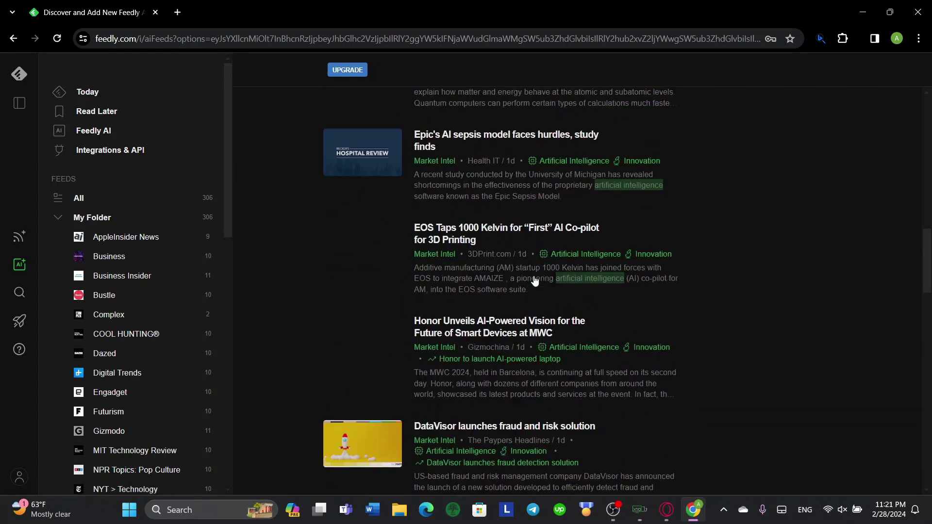
pyautogui.scroll(10, 535, 280)
pyautogui.scroll(5, 535, 280)
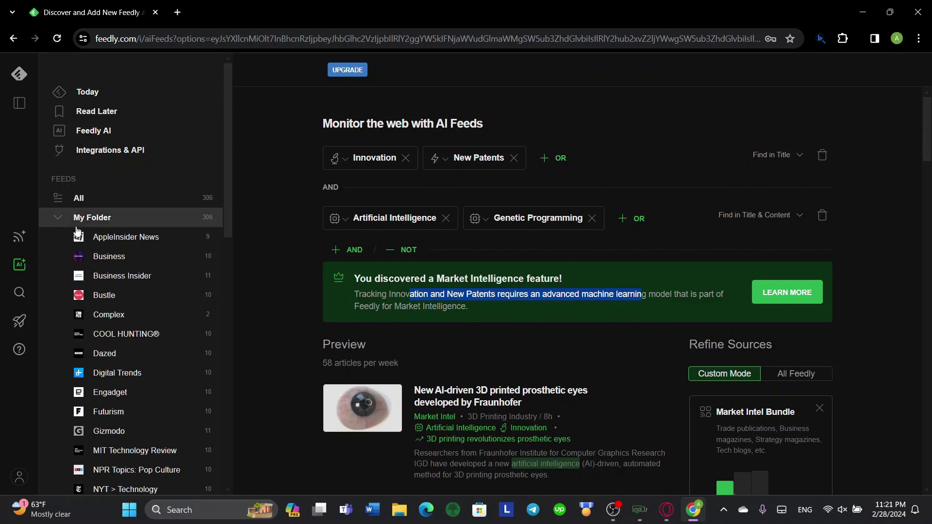
# Step: Leave the AI Feed without saving and go to the Changelog
pyautogui.click(20, 292)
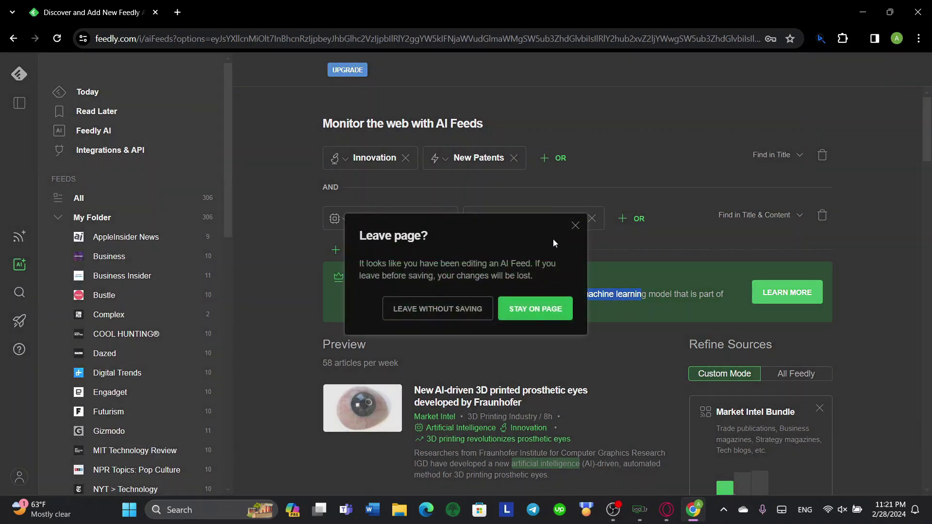
pyautogui.click(577, 227)
pyautogui.click(20, 321)
pyautogui.click(434, 308)
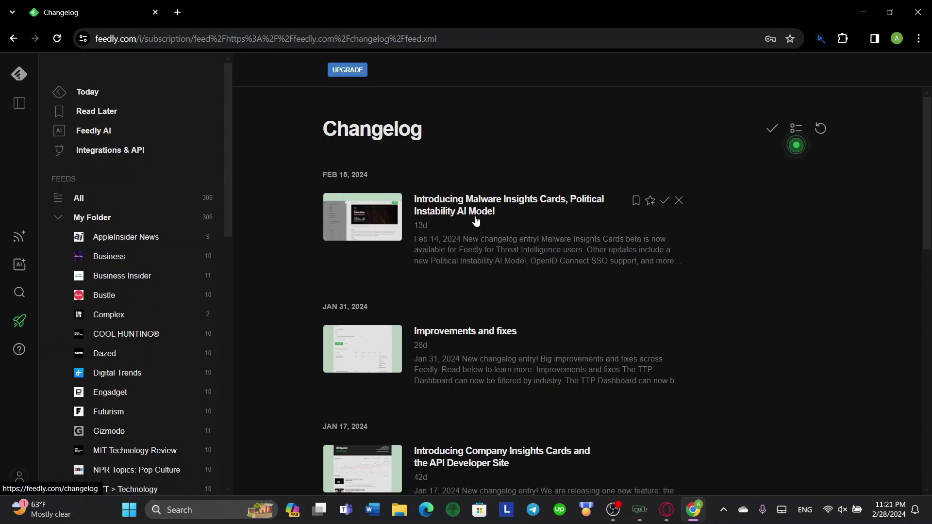
# Step: Scroll through Changelog updates like Malware Insights Cards, then show the help and support options
pyautogui.click(613, 509)
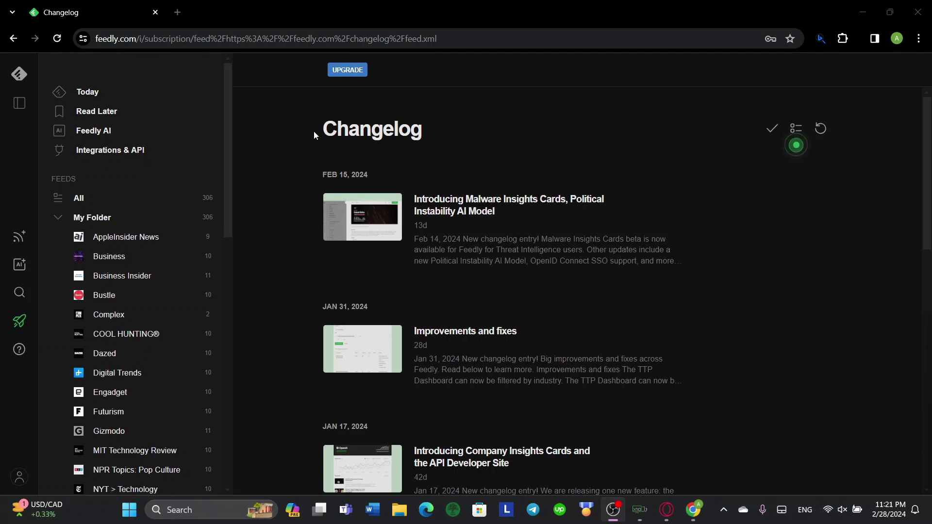
pyautogui.scroll(-5, 390, 156)
pyautogui.scroll(-6, 437, 204)
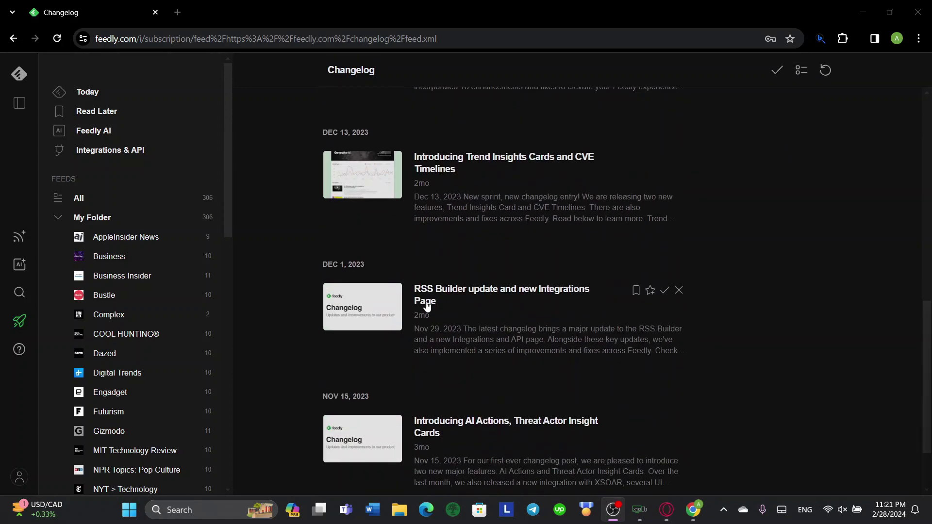
pyautogui.scroll(-2, 534, 364)
pyautogui.scroll(5, 524, 234)
pyautogui.scroll(7, 607, 282)
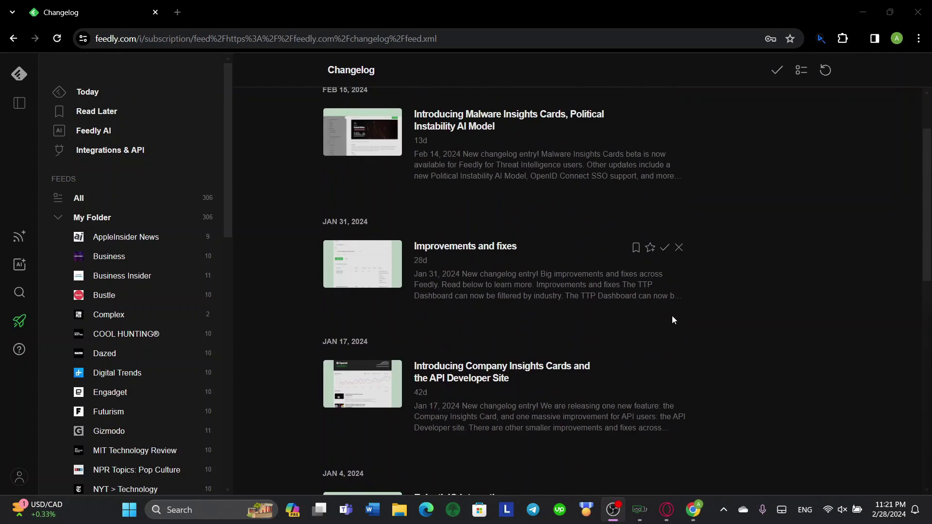
pyautogui.scroll(2, 672, 315)
pyautogui.click(19, 349)
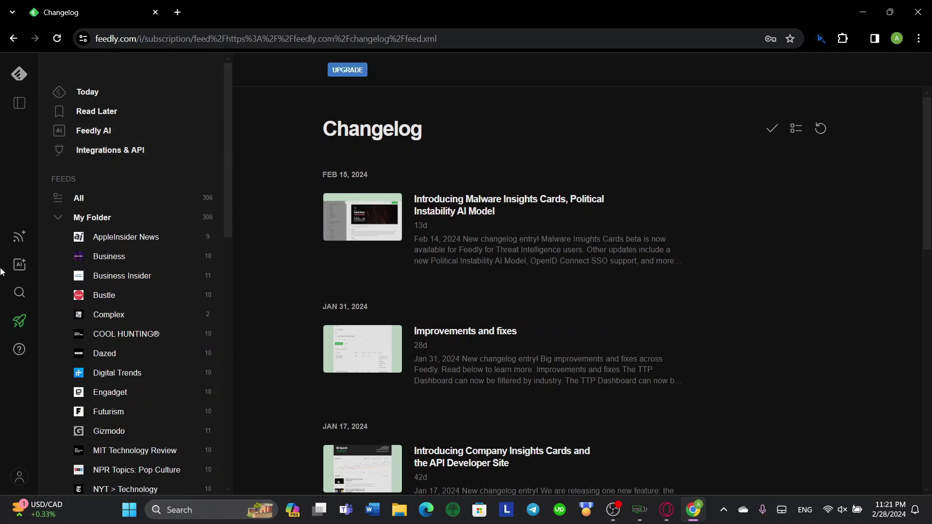
# Step: Open the Business Insider feed and scroll through its article list
pyautogui.click(100, 276)
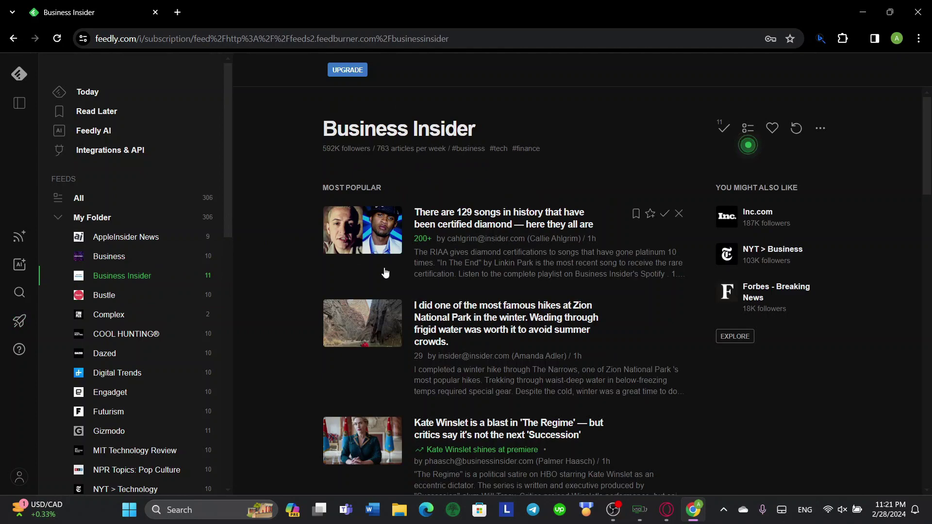
pyautogui.scroll(-4, 400, 265)
pyautogui.scroll(-2, 545, 150)
pyautogui.scroll(-8, 552, 333)
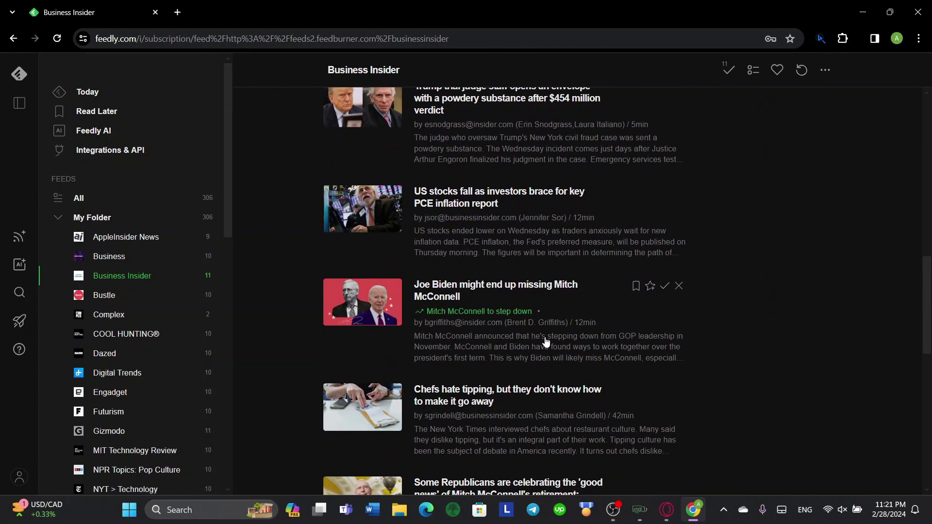
pyautogui.scroll(3, 512, 210)
pyautogui.scroll(-3, 512, 209)
# Step: Read the 'Joe Biden might end up missing Mitch McConnell' article, then close it
pyautogui.click(552, 304)
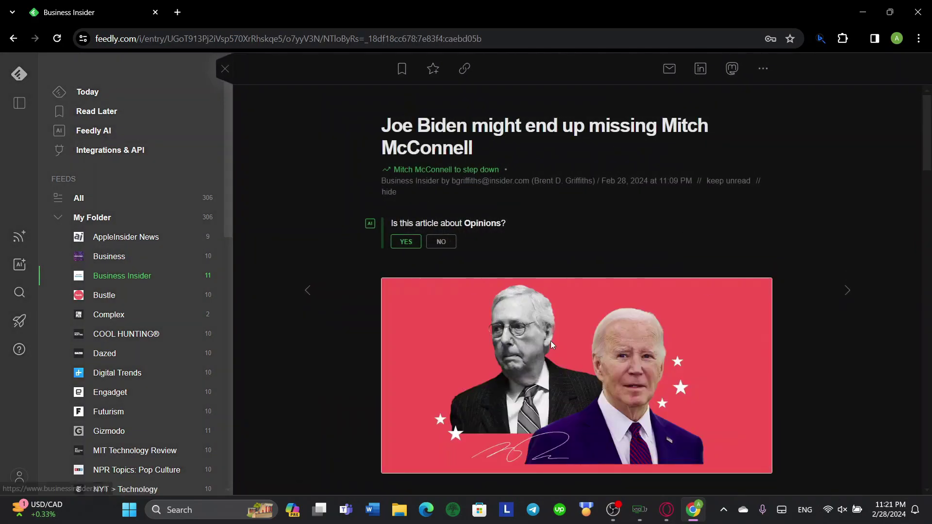
pyautogui.scroll(-6, 556, 348)
pyautogui.scroll(-6, 556, 349)
pyautogui.scroll(-5, 557, 348)
pyautogui.scroll(-5, 554, 350)
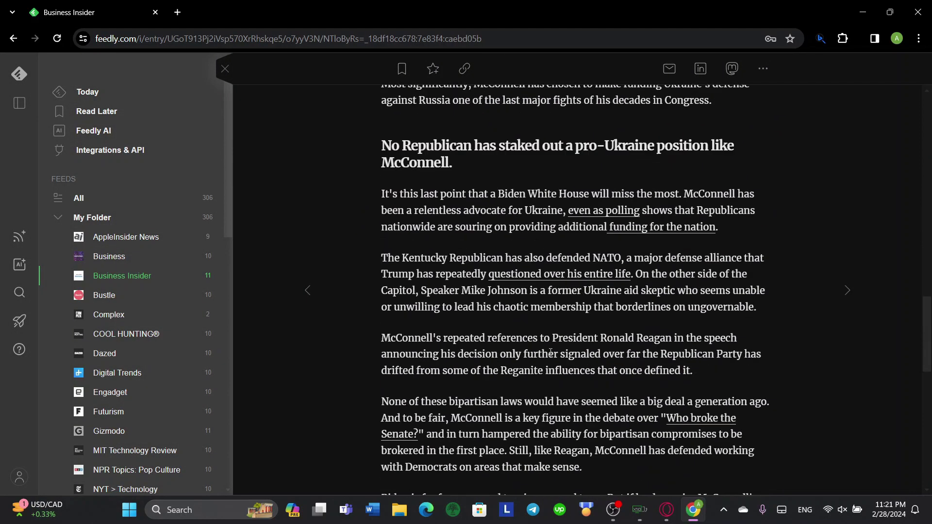
pyautogui.scroll(-2, 553, 351)
pyautogui.scroll(-6, 550, 354)
pyautogui.scroll(3, 548, 354)
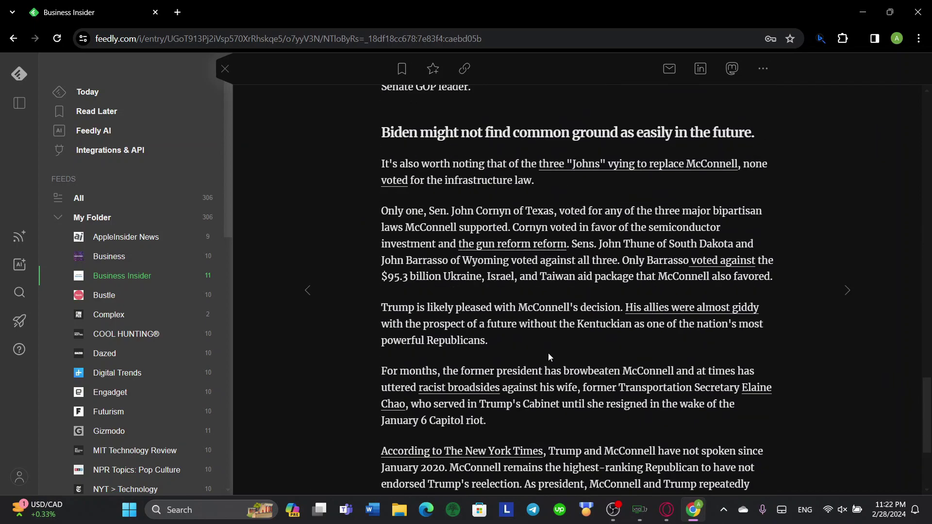
pyautogui.scroll(7, 549, 354)
pyautogui.scroll(7, 546, 355)
pyautogui.scroll(7, 545, 356)
pyautogui.scroll(5, 544, 359)
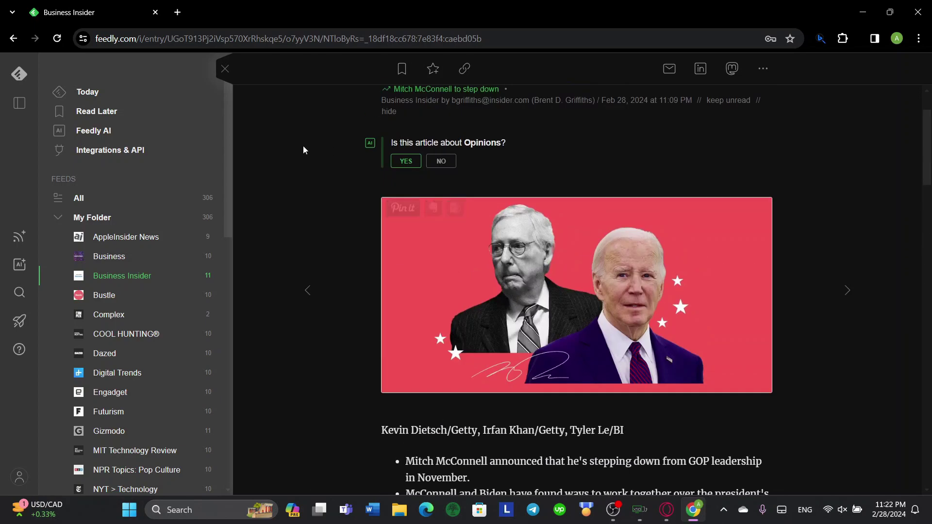
pyautogui.click(225, 68)
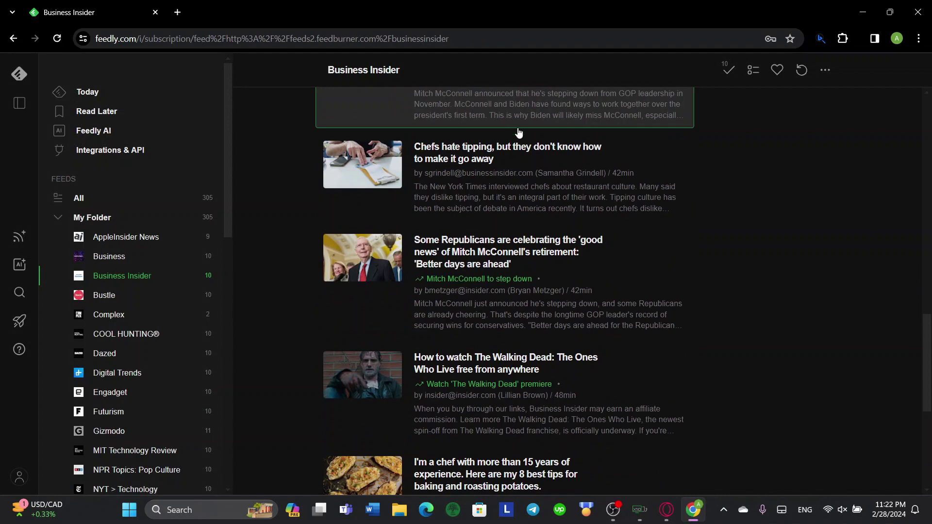
# Step: Scroll the Business Insider feed briefly and return to the Today page
pyautogui.scroll(-5, 500, 242)
pyautogui.scroll(-2, 515, 374)
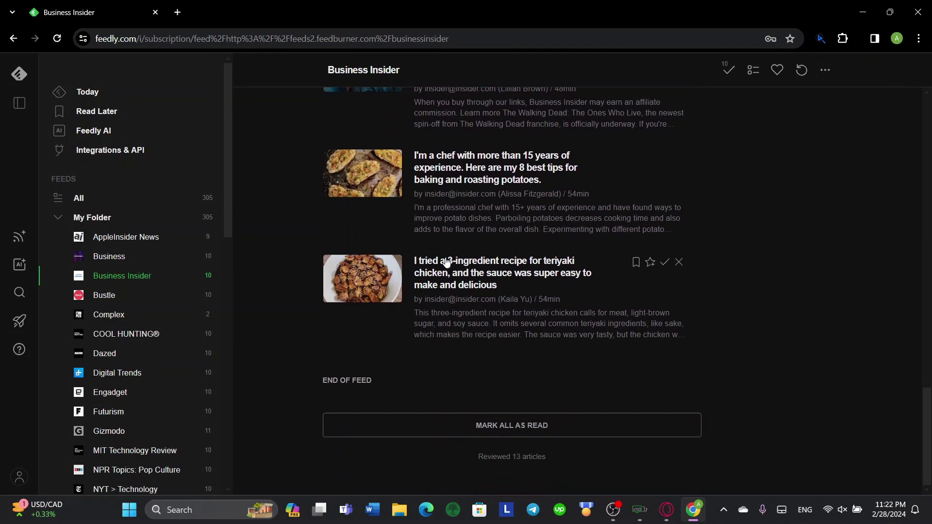
pyautogui.scroll(10, 340, 194)
pyautogui.click(17, 75)
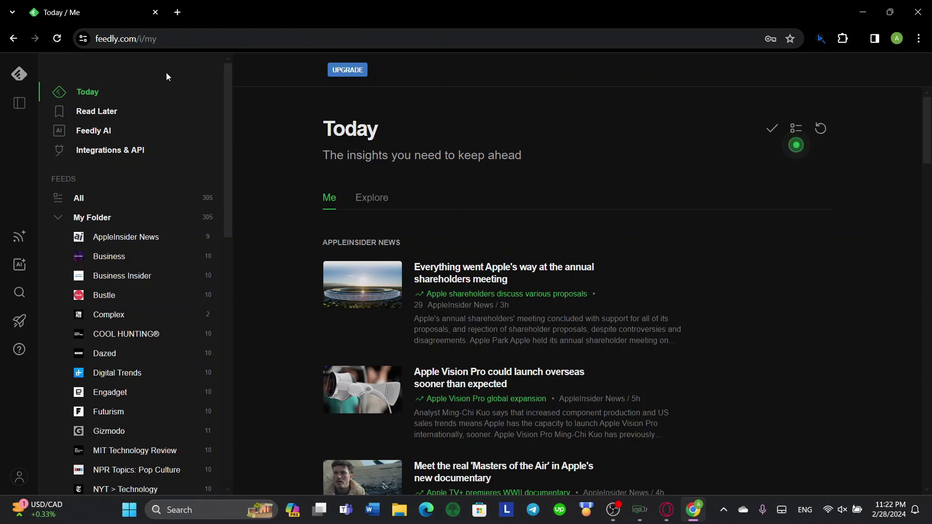
# Step: Reload Today, widen the feeds sidebar, and scroll through all My Folder feeds
pyautogui.click(13, 79)
pyautogui.moveTo(229, 139)
pyautogui.mouseDown()
pyautogui.moveTo(179, 145)
pyautogui.moveTo(266, 147)
pyautogui.mouseUp()
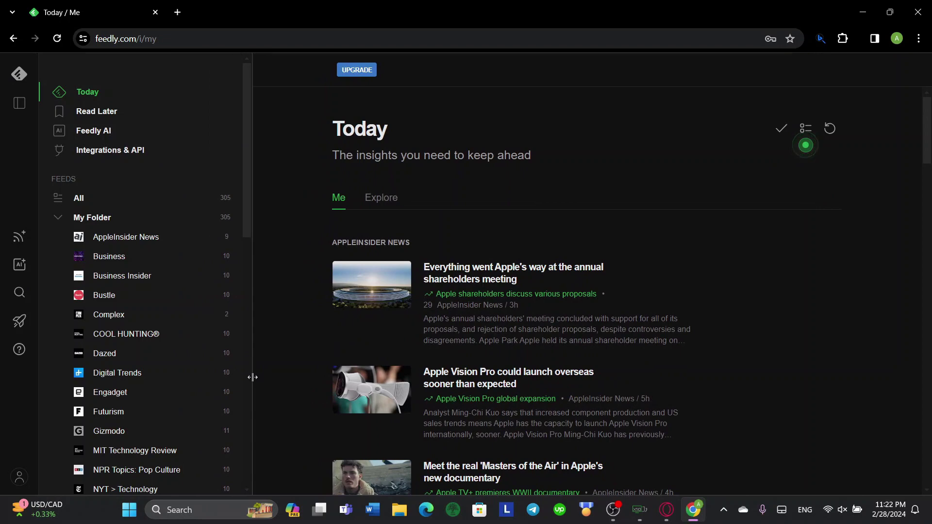
pyautogui.scroll(-8, 184, 272)
pyautogui.scroll(-5, 174, 301)
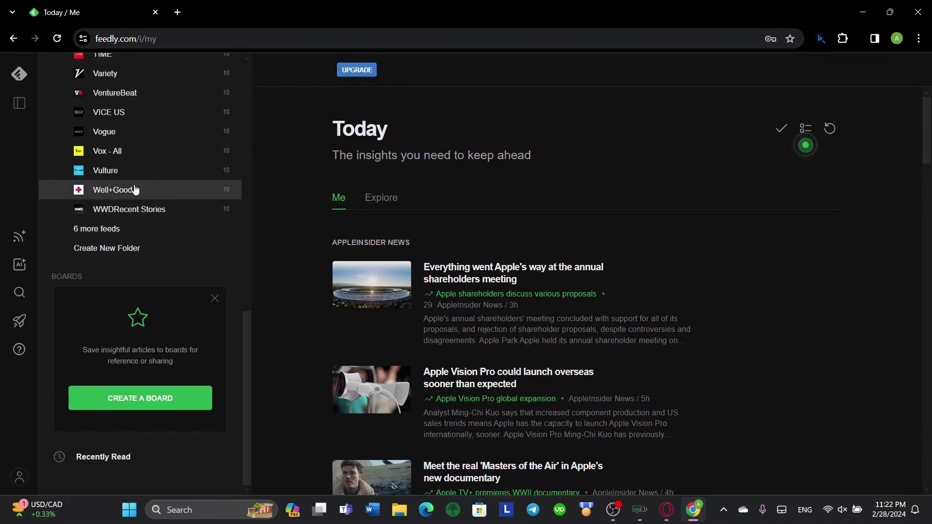
pyautogui.scroll(5, 138, 191)
pyautogui.scroll(3, 165, 189)
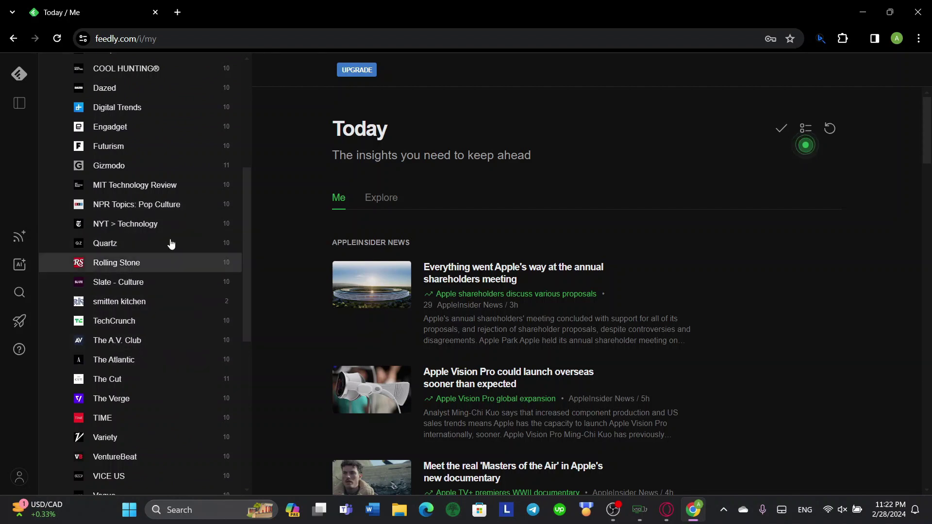
pyautogui.scroll(4, 204, 175)
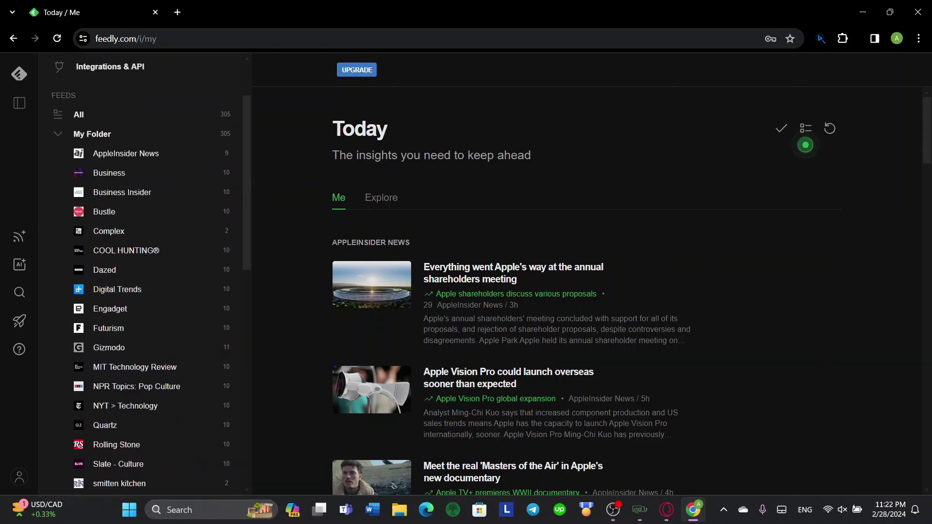